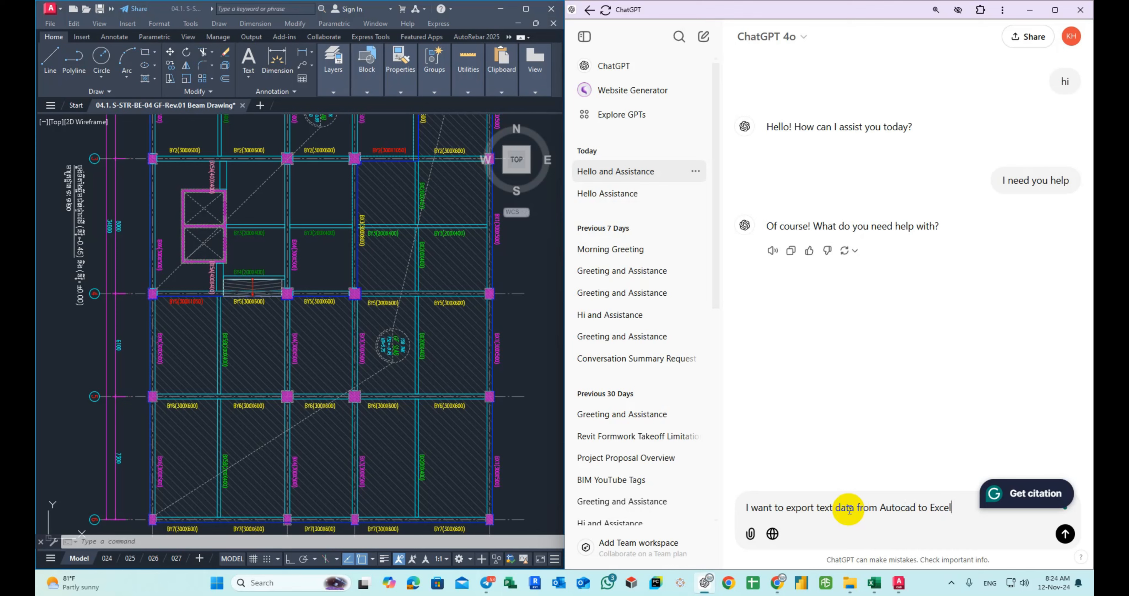
Send the drafted request about exporting AutoCAD text to Excel and capture a screenshot of one BY6(300X600) beam label
{"action": "key", "text": "Return"}
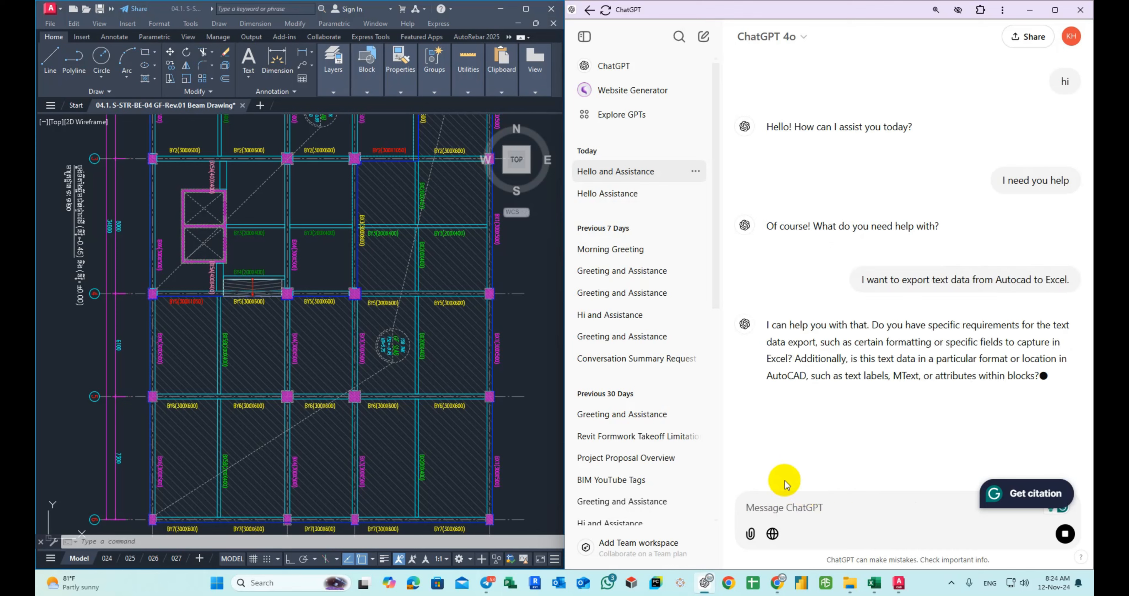
{"action": "scroll", "coordinate": [504, 410], "scroll_direction": "up", "scroll_amount": 6}
{"action": "key", "text": "F1"}
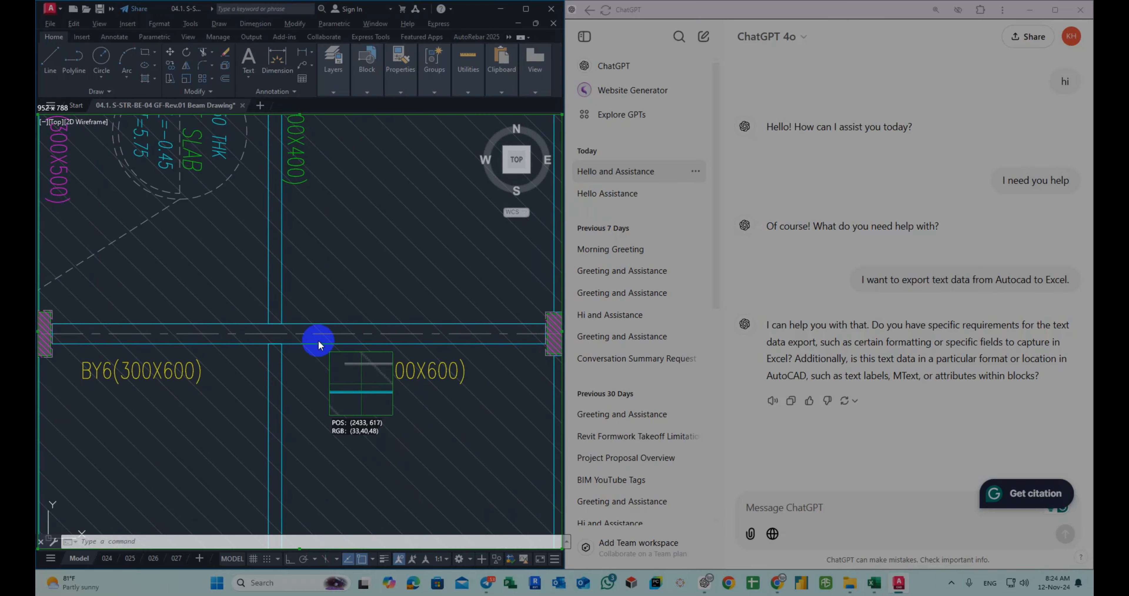
{"action": "left_click_drag", "start_coordinate": [330, 352], "coordinate": [485, 395]}
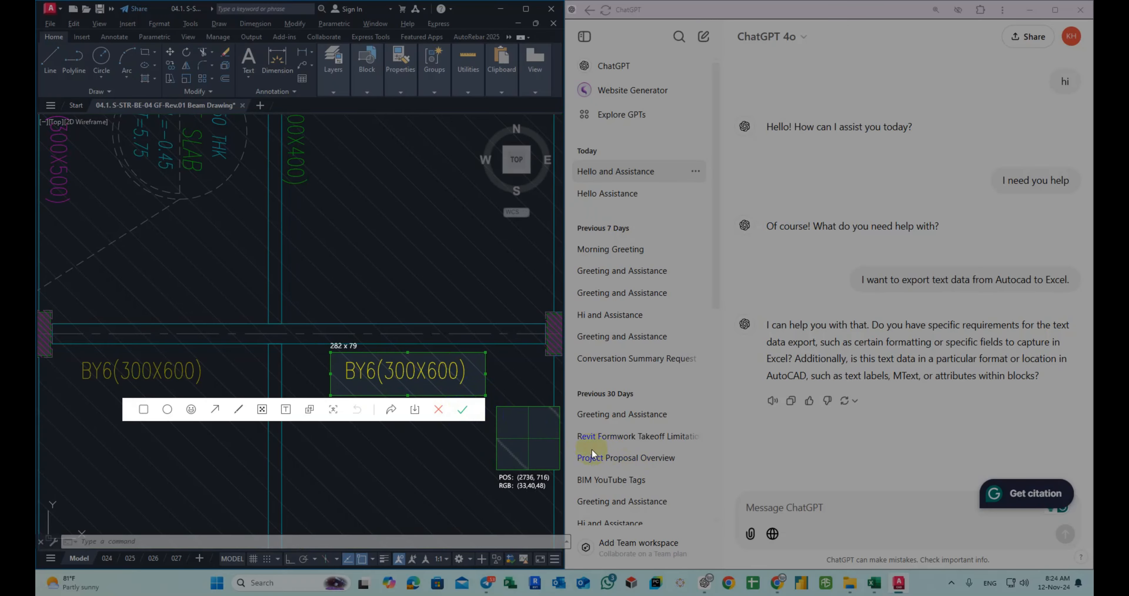
{"action": "left_click", "coordinate": [463, 409]}
Start a new ChatGPT message with the line "let me provide you:" followed by a line break
{"action": "left_click", "coordinate": [786, 507]}
{"action": "type", "text": "let me provide"}
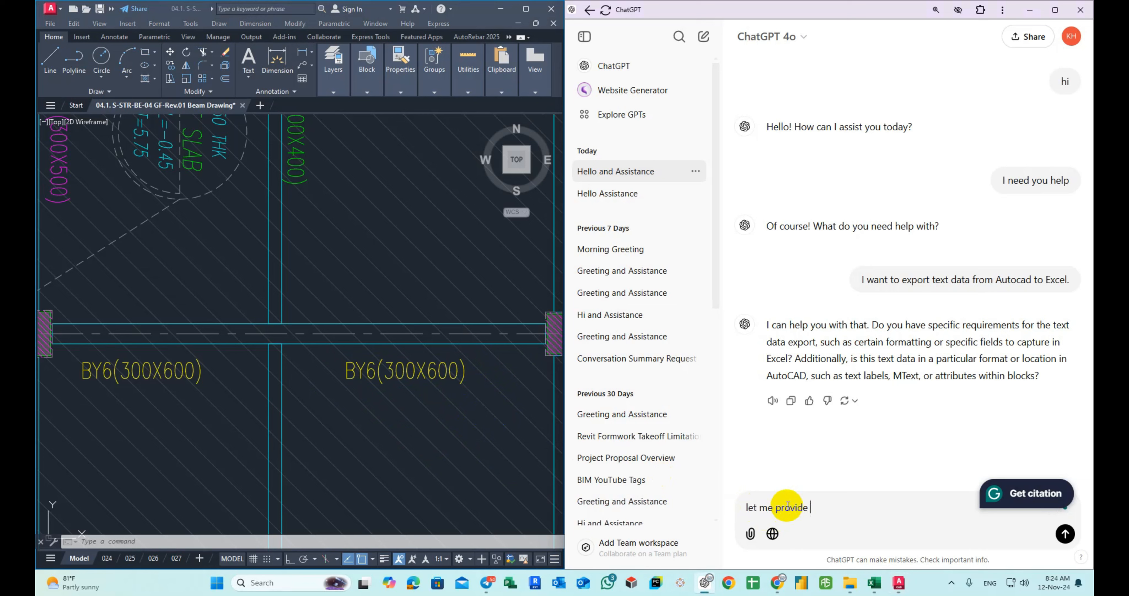
{"action": "type", "text": " you:"}
{"action": "key", "text": "shift+Return"}
{"action": "type", "text": "B"}
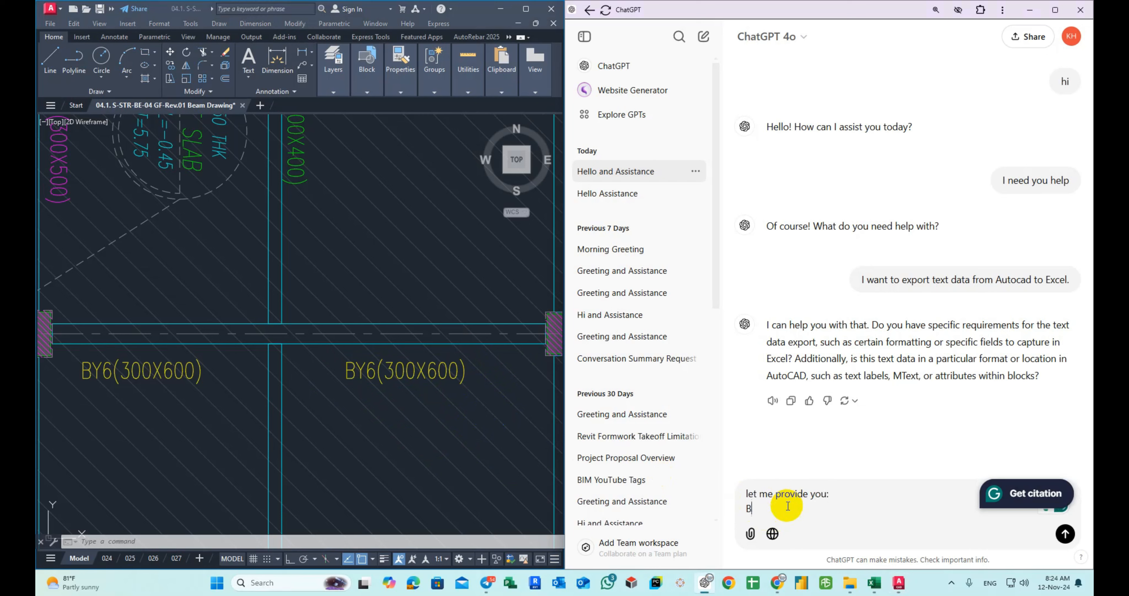
{"action": "type", "text": "Y6"}
{"action": "key", "text": "BackSpace"}
{"action": "key", "text": "BackSpace"}
{"action": "key", "text": "BackSpace"}
{"action": "key", "text": "BackSpace"}
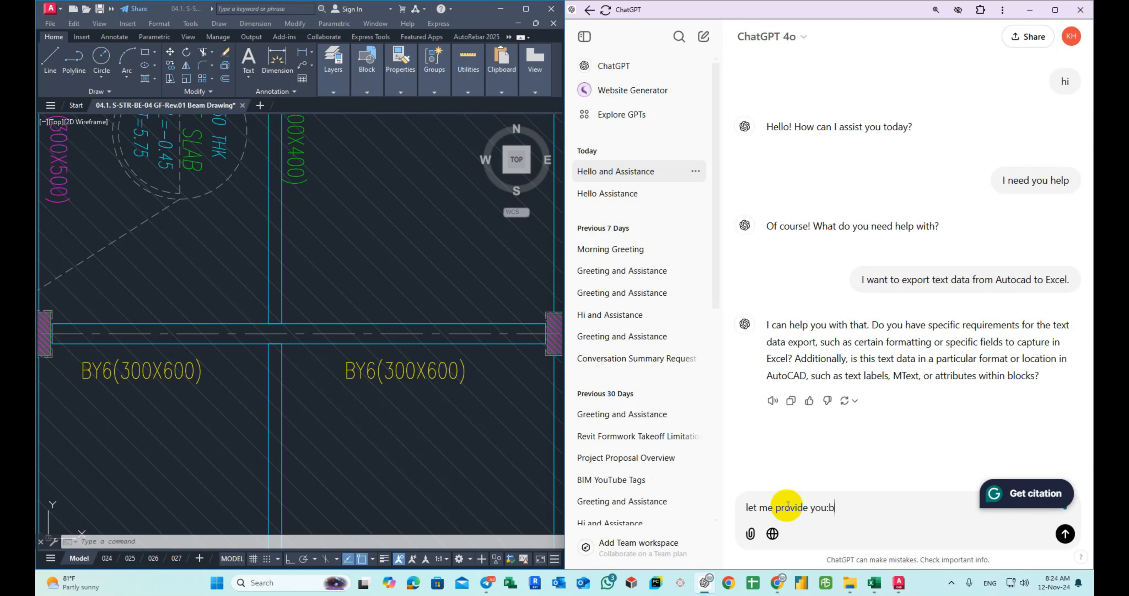
{"action": "key", "text": "shift+Return"}
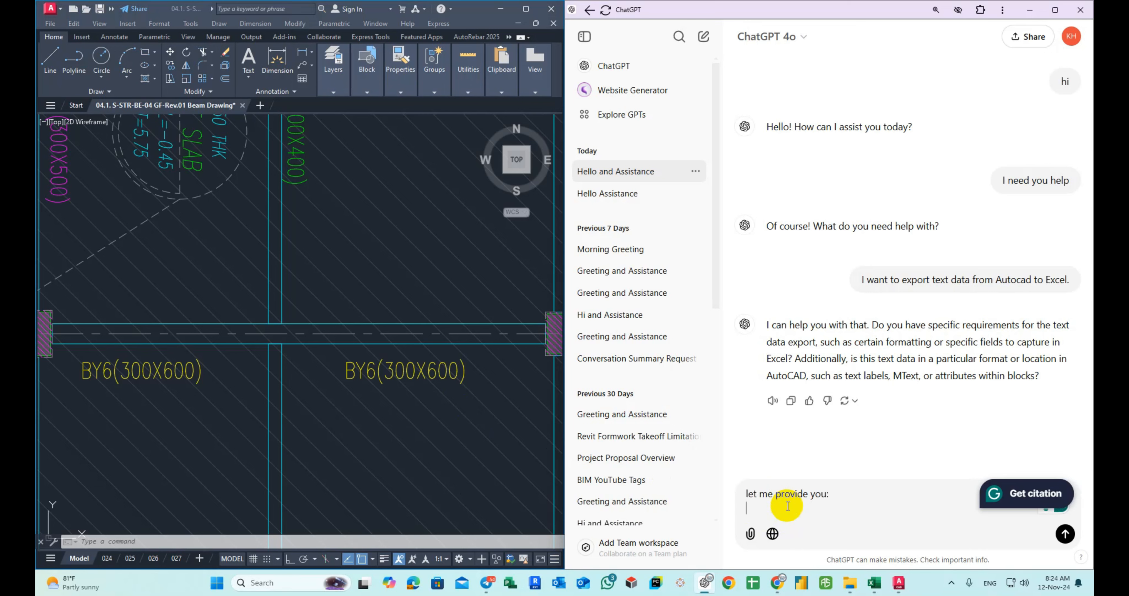
Complete the message with BY6(300X600) in Column A, BY6 in Column B, 300 in Column C, 600 in Column D, and send it with the label screenshot
{"action": "type", "text": "bY6(300X600) in Column A, B"}
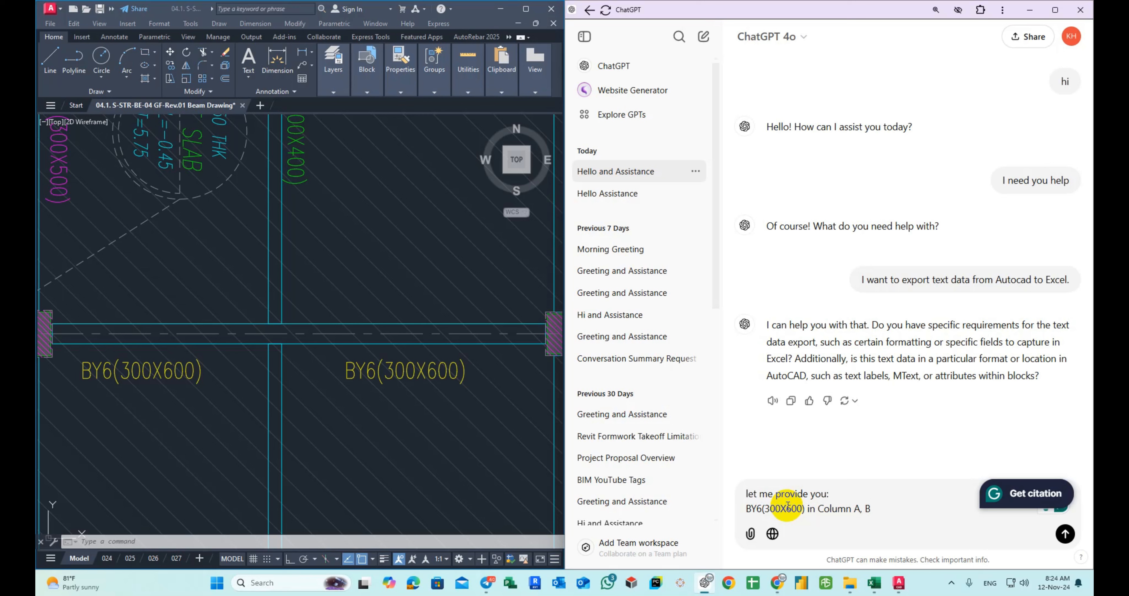
{"action": "type", "text": "y66"}
{"action": "type", "text": "in Column B, 300 in Column C and 600 in"}
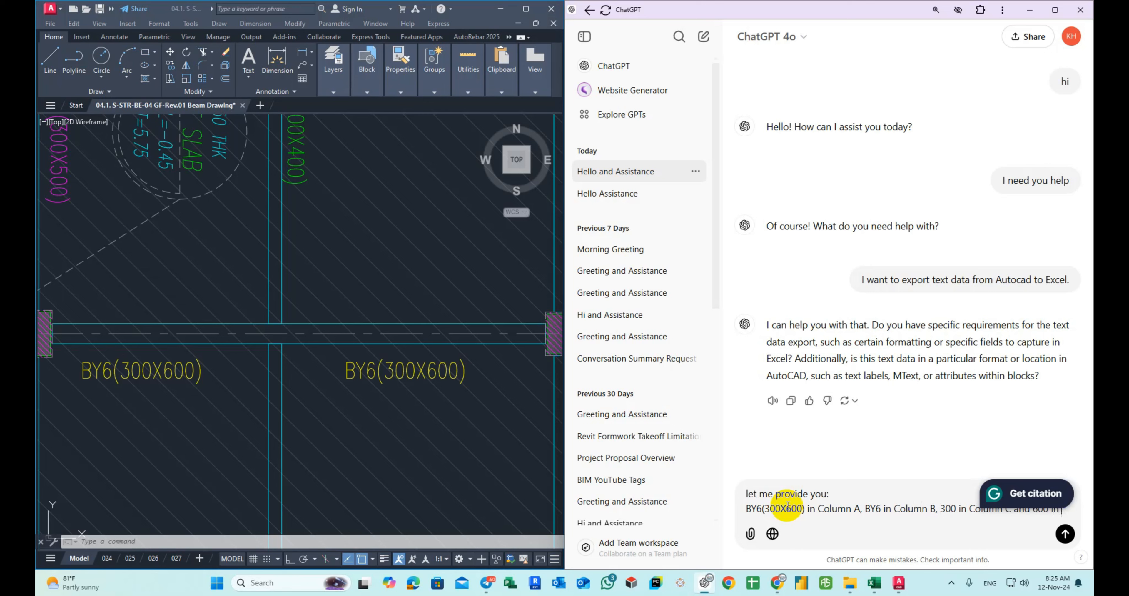
{"action": "type", "text": "Column"}
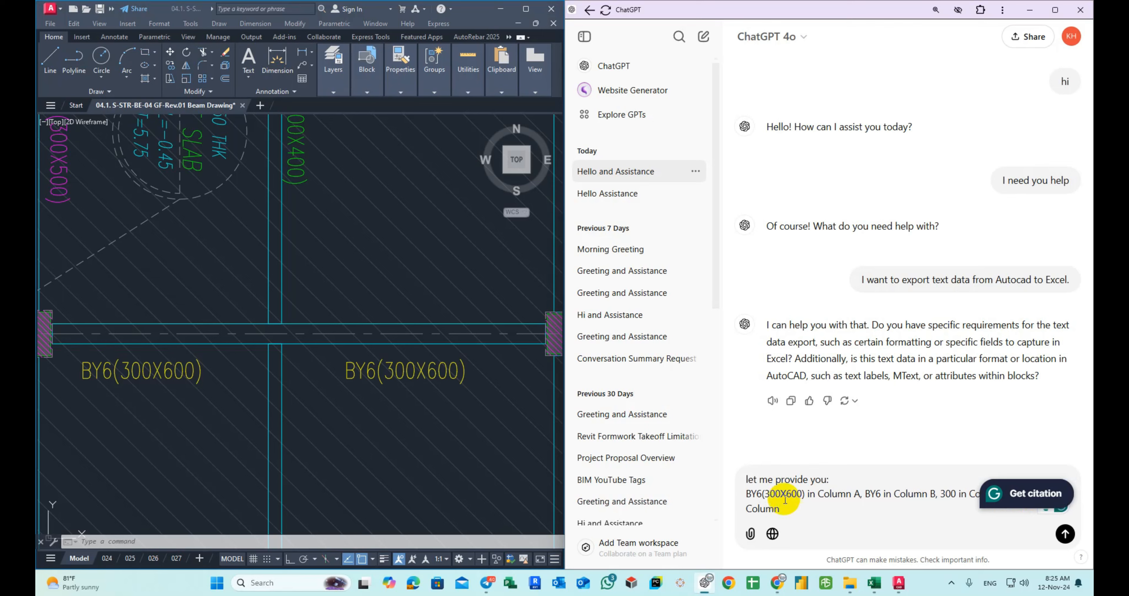
{"action": "type", "text": " D."}
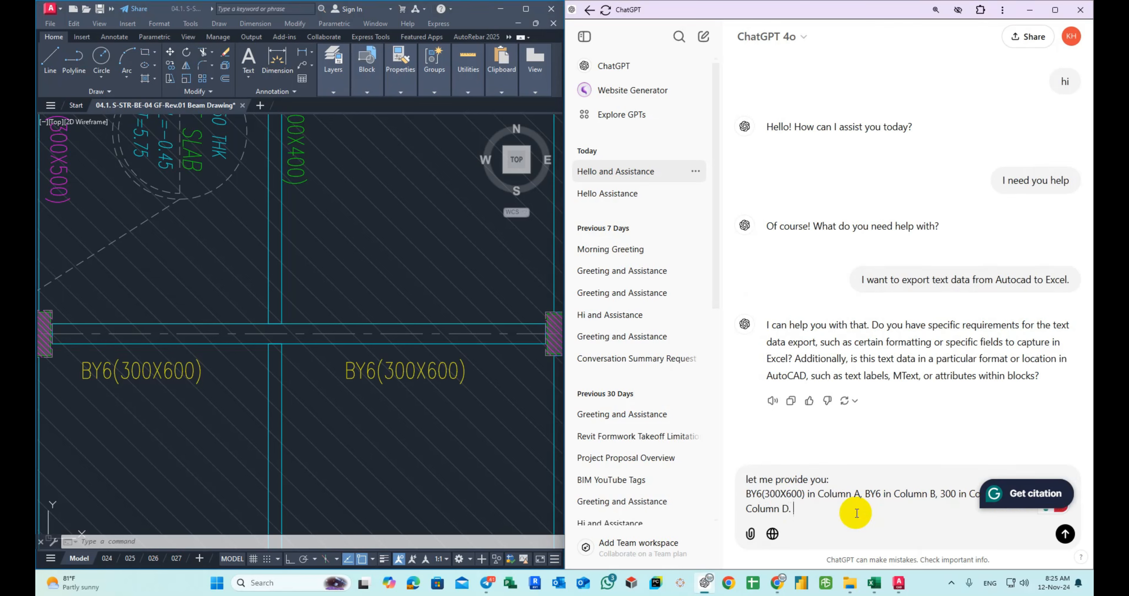
{"action": "key", "text": "ctrl+v"}
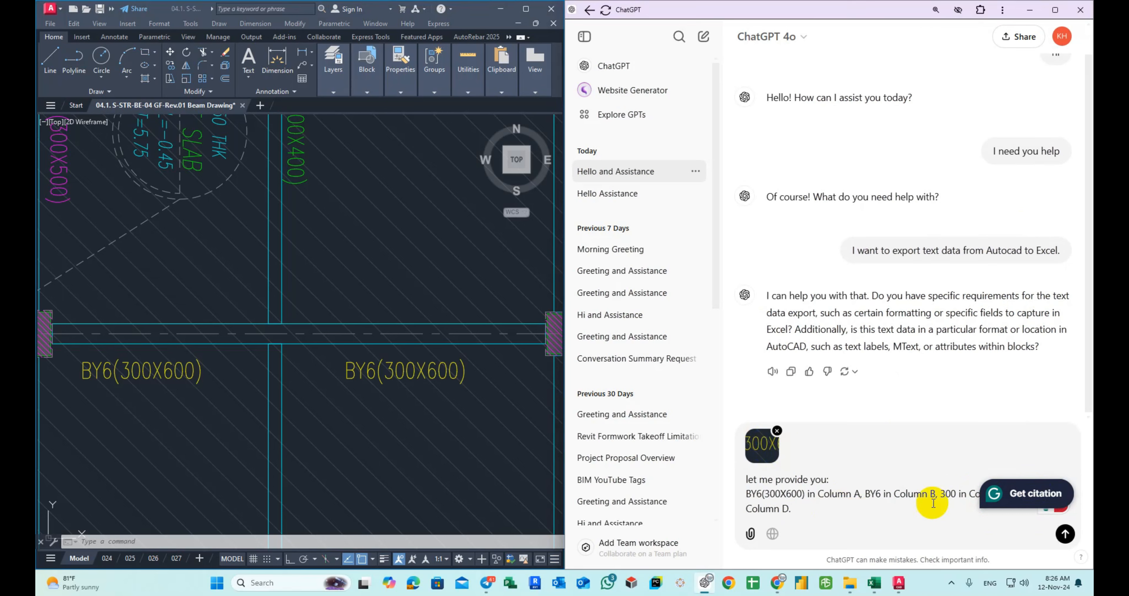
{"action": "left_click", "coordinate": [1066, 534]}
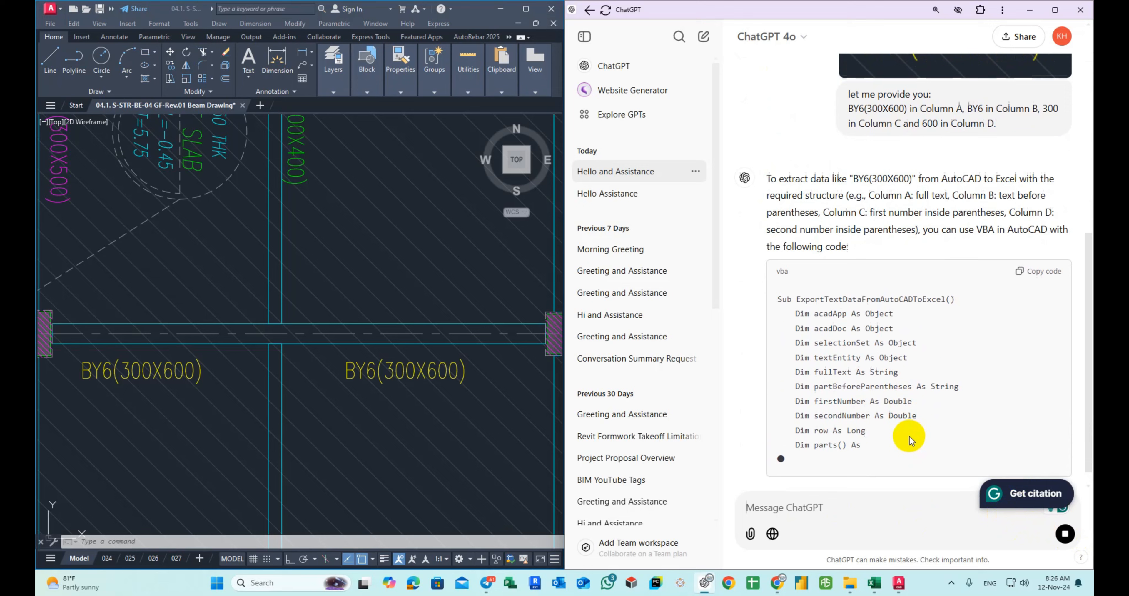
Capture a screenshot of the lower part of the ground-floor beam plan in AutoCAD, covering the grid bays and their beam labels
{"action": "left_click", "coordinate": [453, 406]}
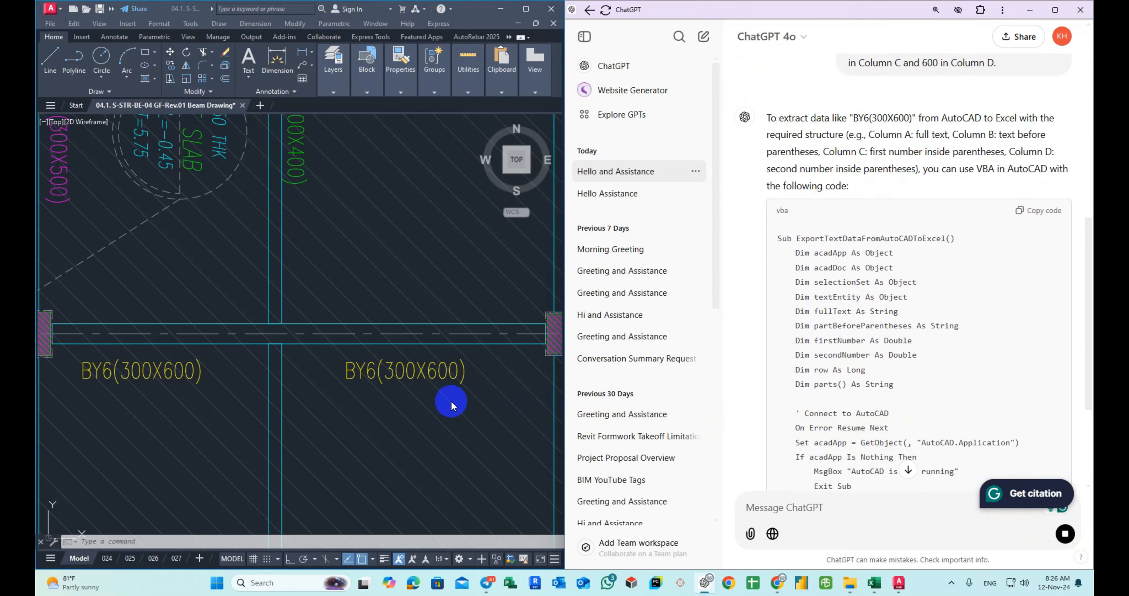
{"action": "scroll", "coordinate": [373, 397], "scroll_direction": "down", "scroll_amount": 6}
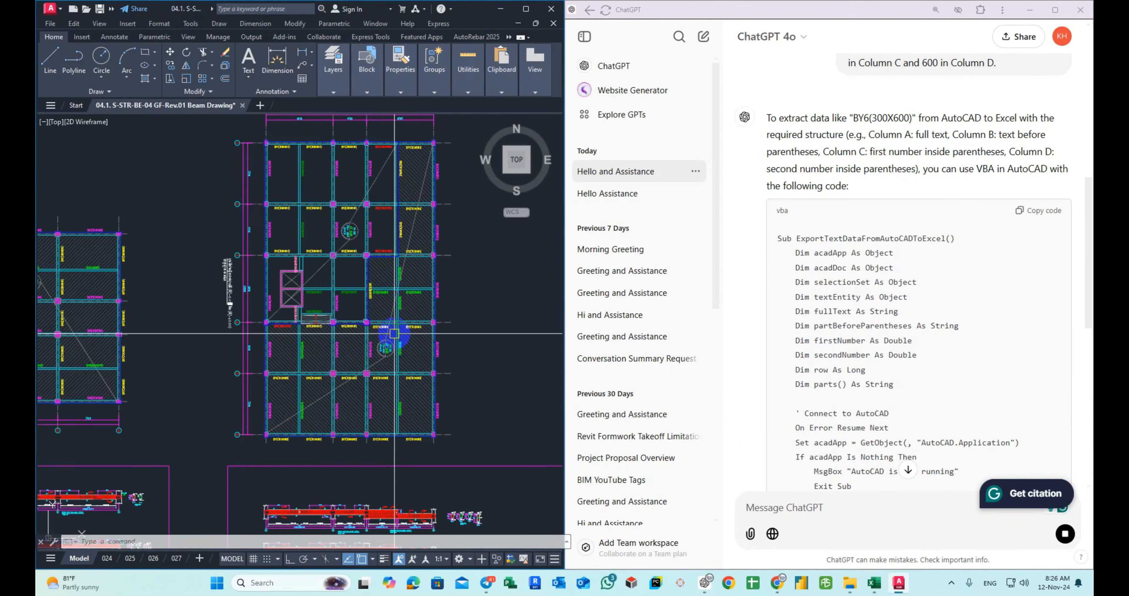
{"action": "mouse_move", "coordinate": [424, 347]}
{"action": "middle_mouse_down"}
{"action": "mouse_move", "coordinate": [444, 283]}
{"action": "mouse_move", "coordinate": [444, 304]}
{"action": "middle_mouse_up"}
{"action": "key", "text": "Print"}
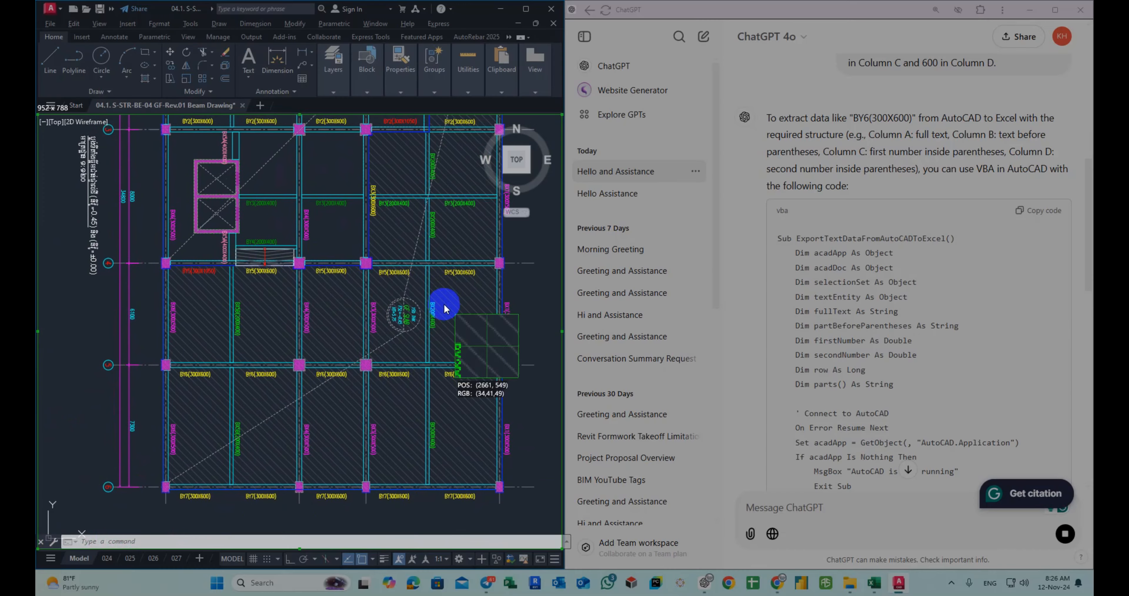
{"action": "left_click_drag", "start_coordinate": [106, 212], "coordinate": [524, 508]}
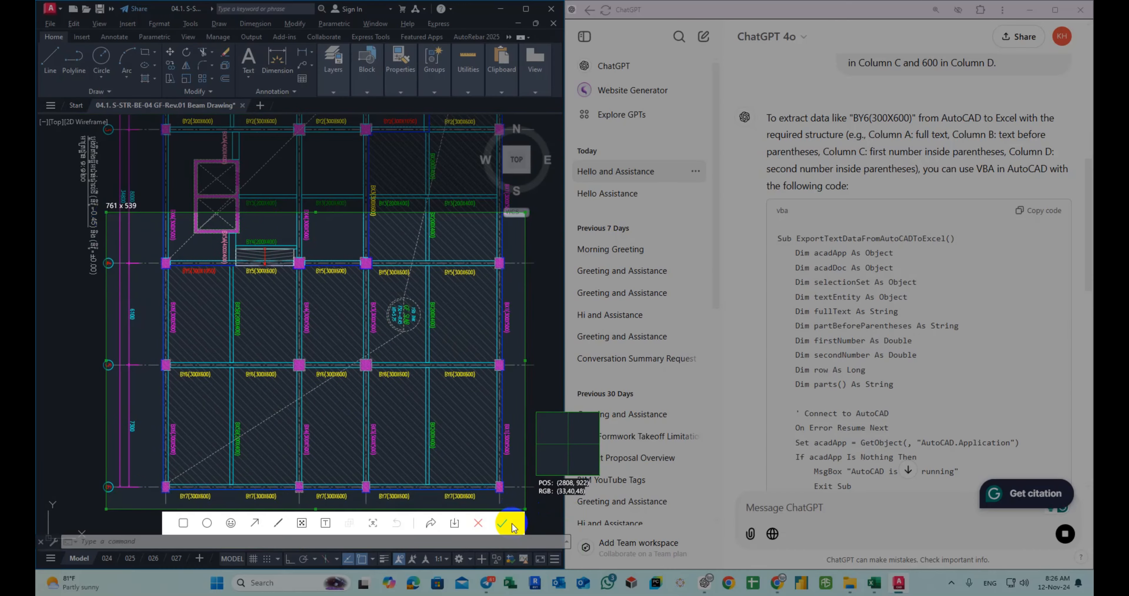
{"action": "left_click", "coordinate": [504, 521]}
Send ChatGPT the message "This is the overall Master plan in AutoCAD." with the beam plan screenshot attached
{"action": "left_click", "coordinate": [767, 509]}
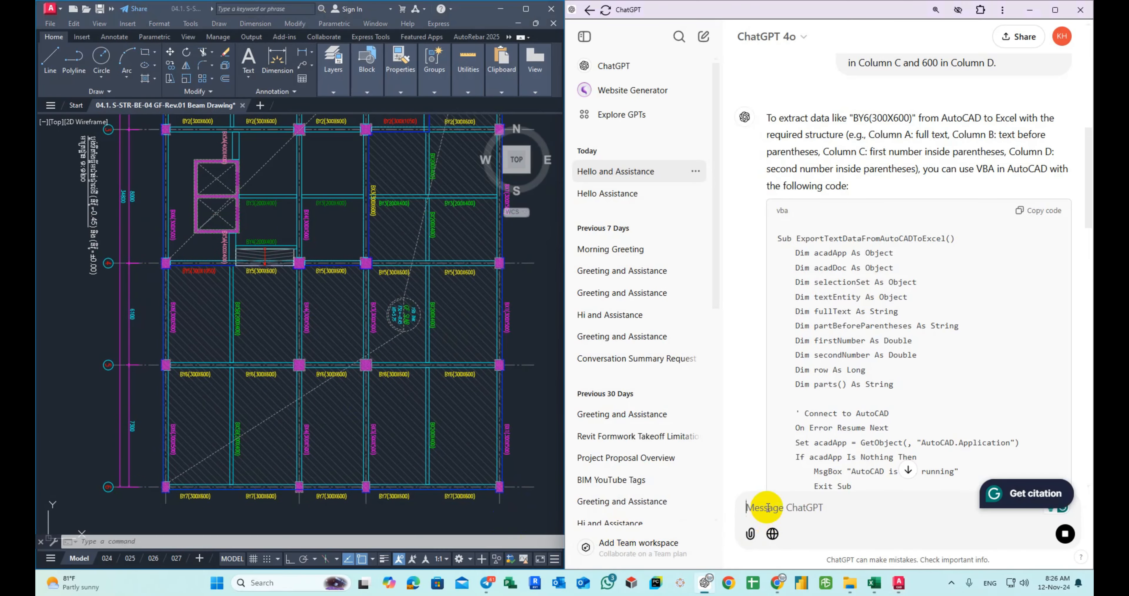
{"action": "type", "text": "This is the"}
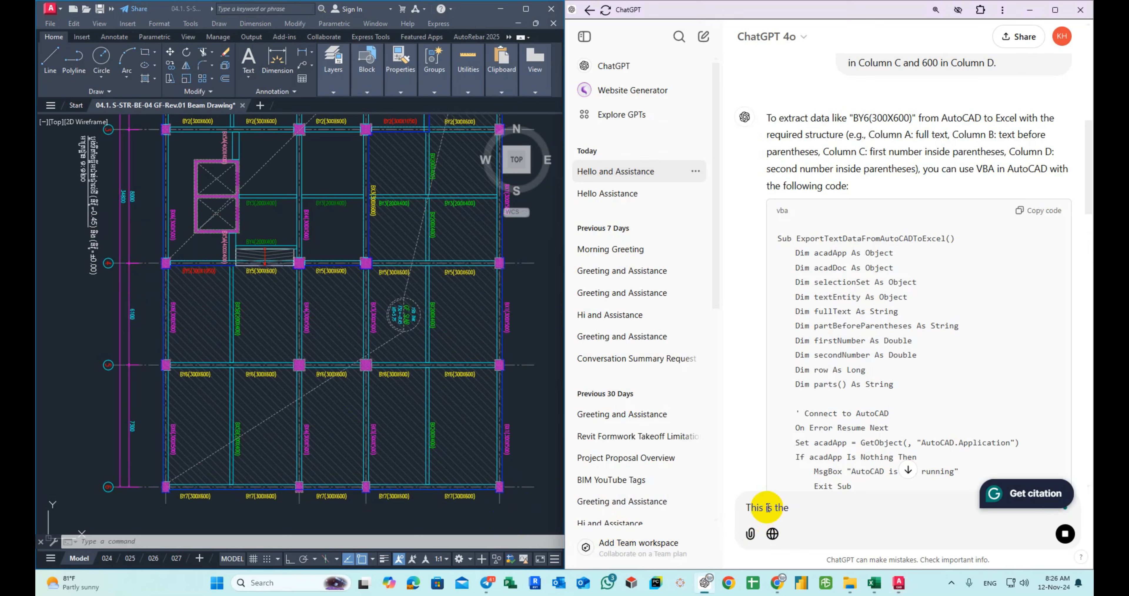
{"action": "type", "text": " overall Master plan in Auto"}
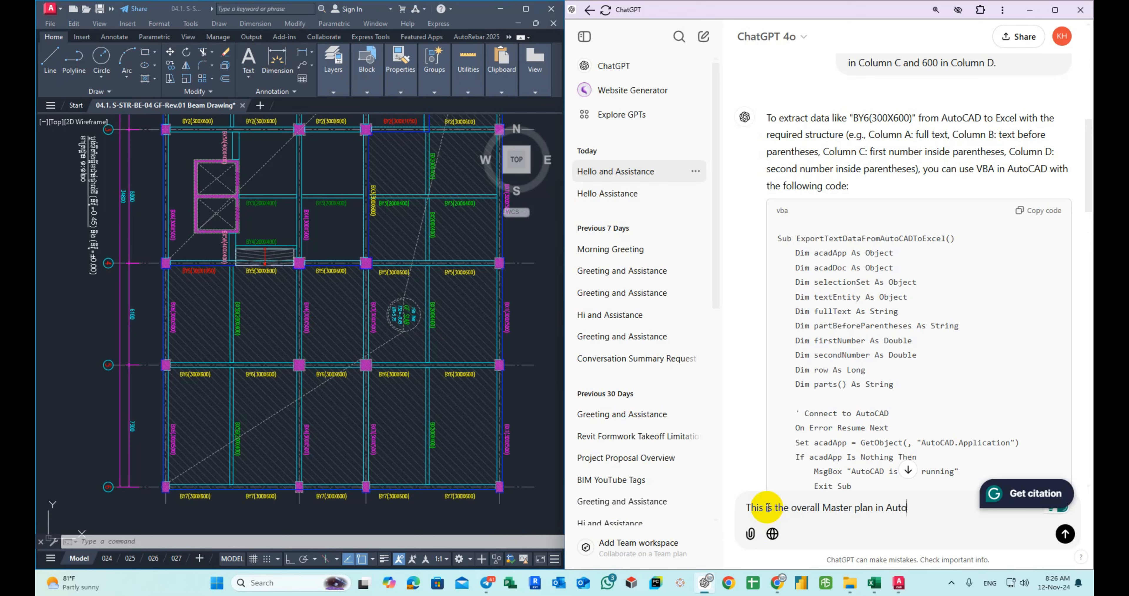
{"action": "type", "text": "AD."}
{"action": "key", "text": "ctrl+v"}
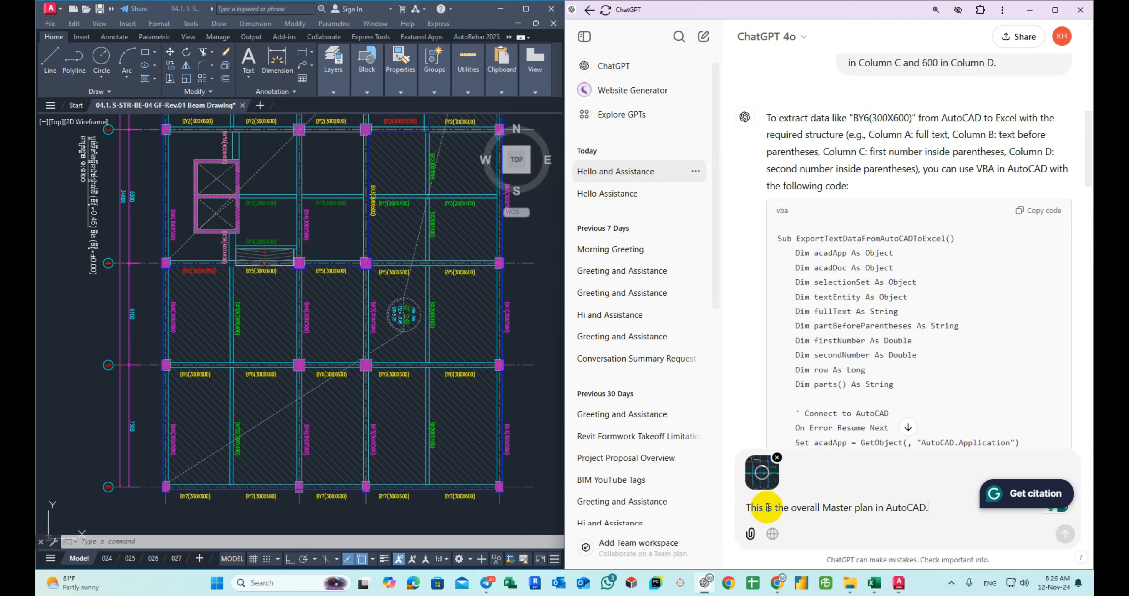
{"action": "left_click", "coordinate": [1065, 533]}
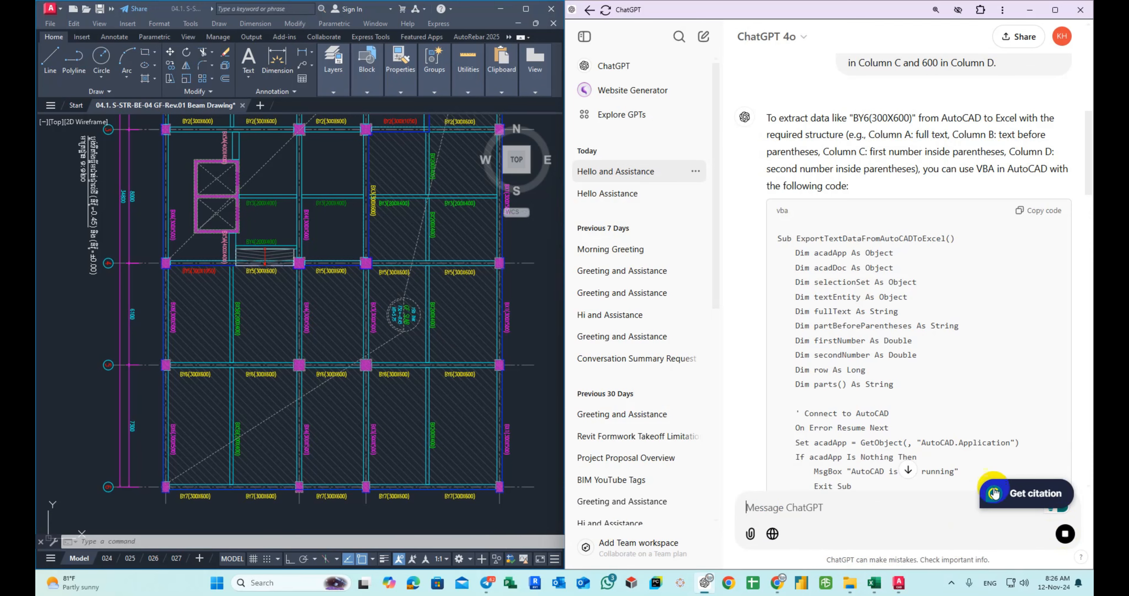
Review the generated VBA code, its explanation, and the reply about the master plan
{"action": "scroll", "coordinate": [934, 373], "scroll_direction": "up", "scroll_amount": 3}
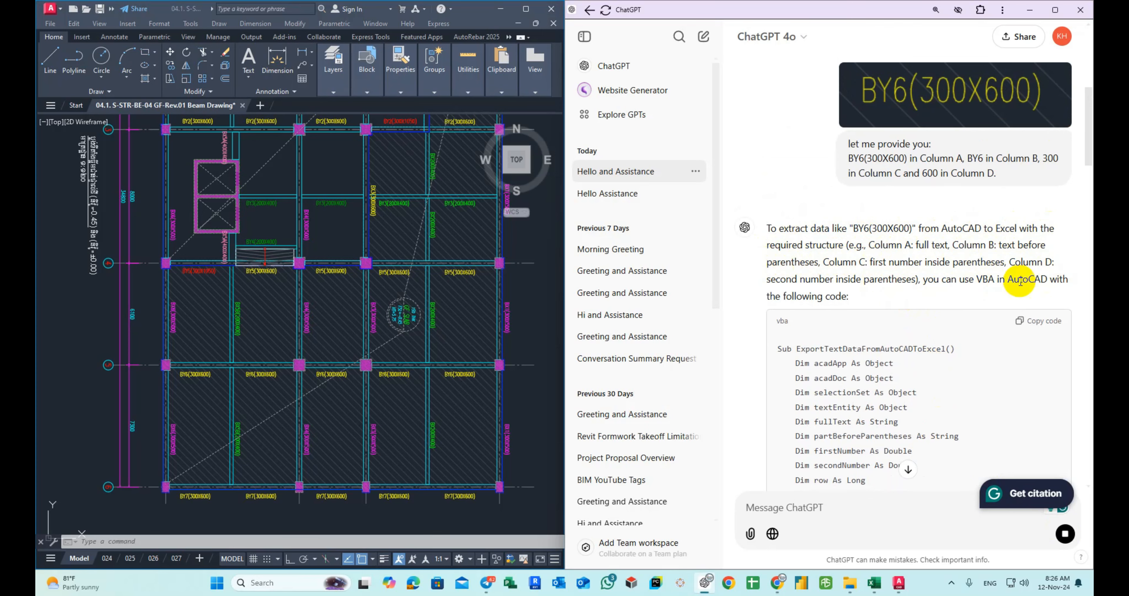
{"action": "scroll", "coordinate": [787, 363], "scroll_direction": "down", "scroll_amount": 15}
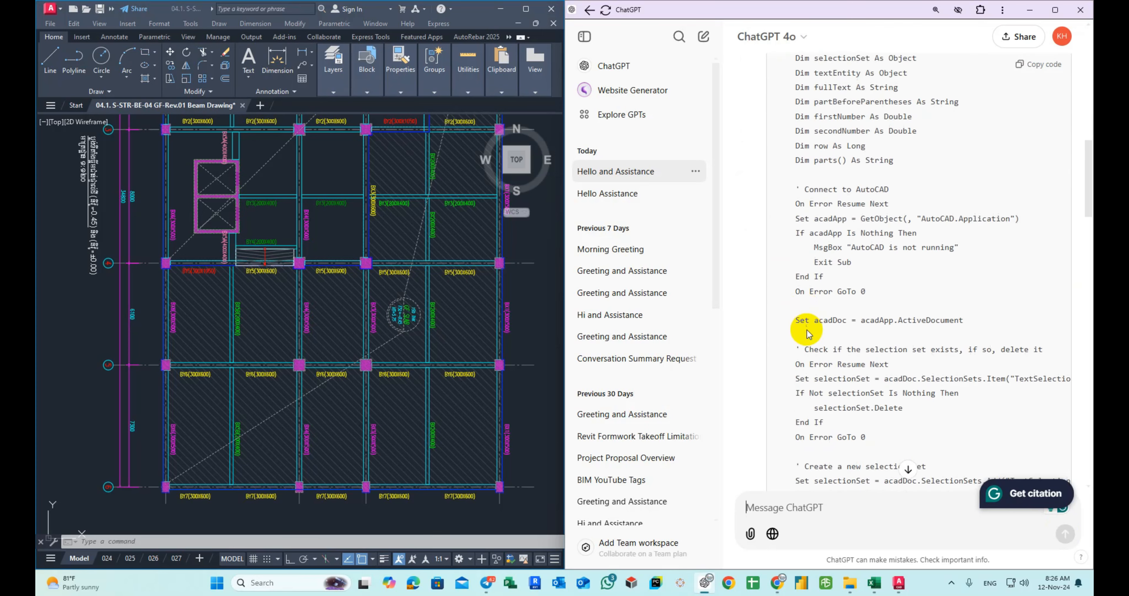
{"action": "scroll", "coordinate": [807, 335], "scroll_direction": "down", "scroll_amount": 20}
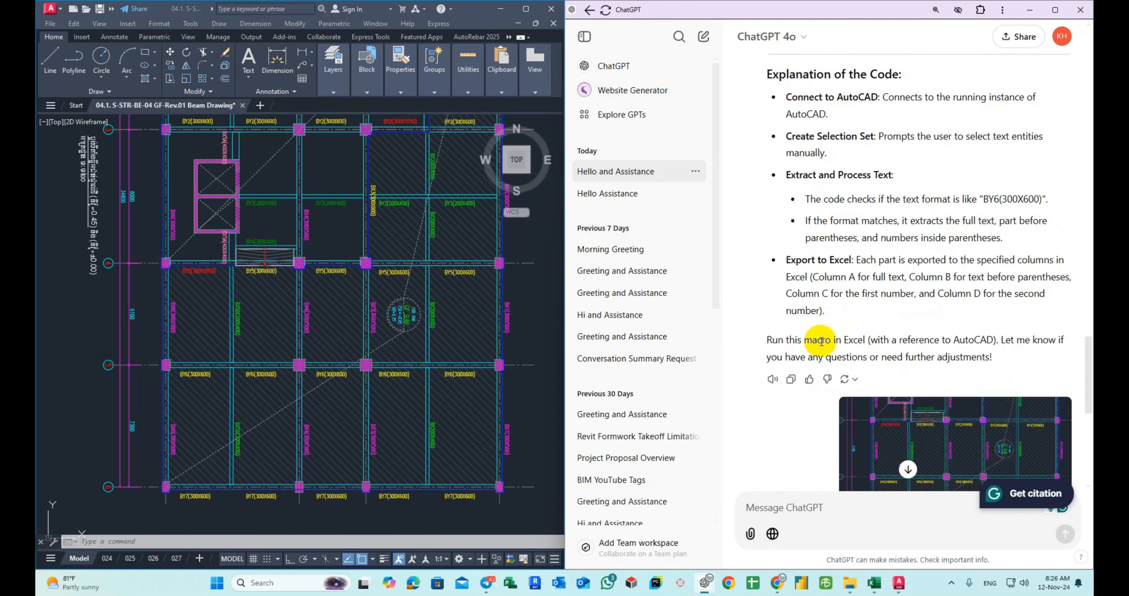
{"action": "scroll", "coordinate": [821, 346], "scroll_direction": "down", "scroll_amount": 4}
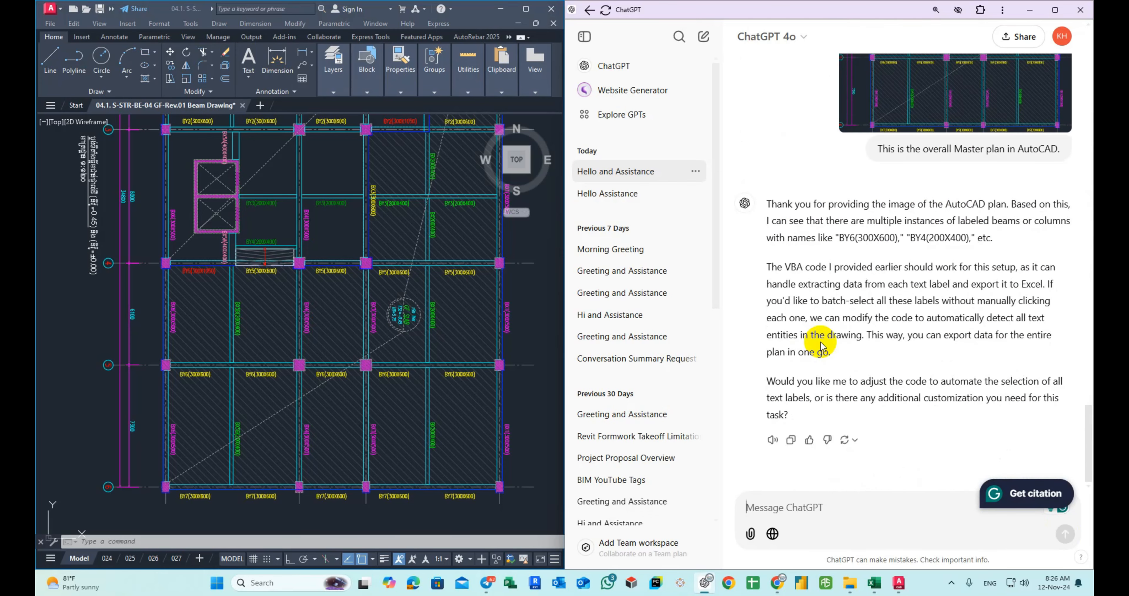
{"action": "scroll", "coordinate": [995, 290], "scroll_direction": "up", "scroll_amount": 15}
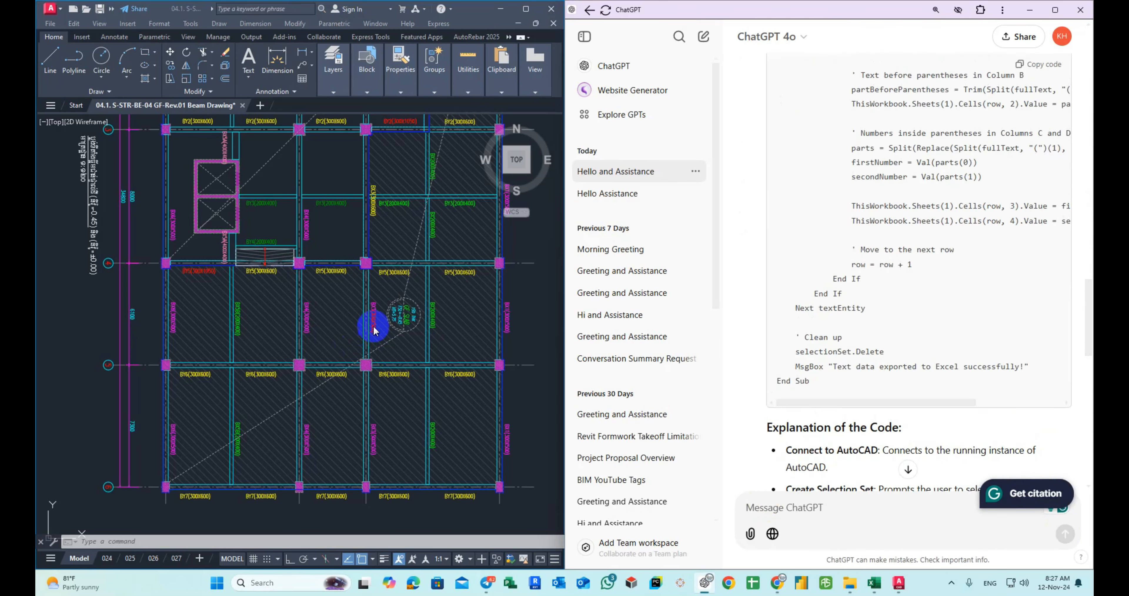
Switch to Excel, create a blank workbook, and insert a new code module in its VBA editor
{"action": "left_click", "coordinate": [520, 324]}
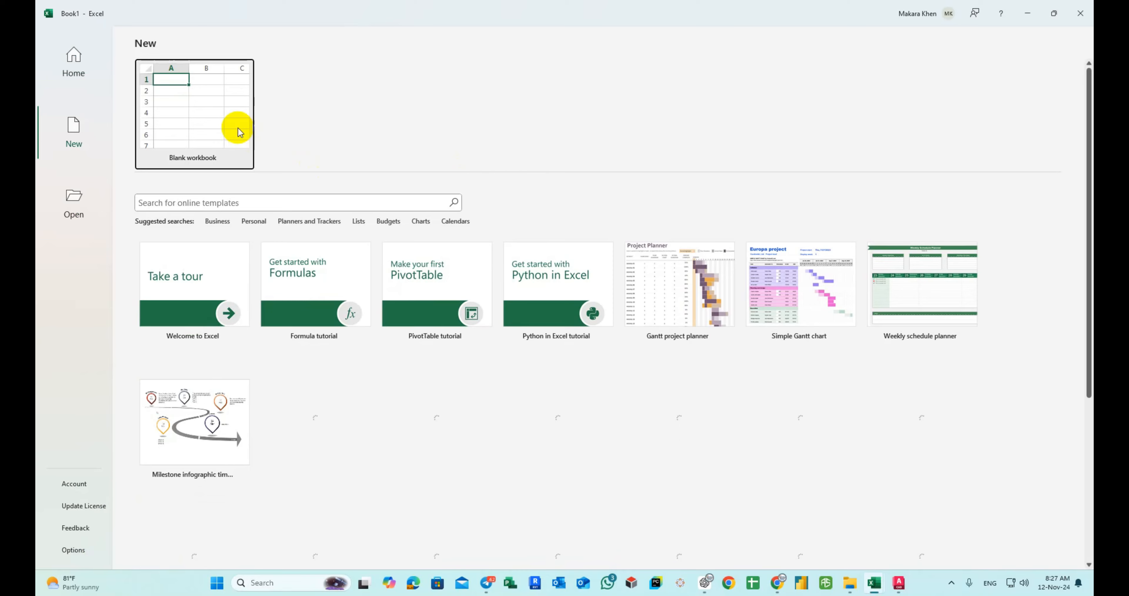
{"action": "left_click", "coordinate": [235, 131]}
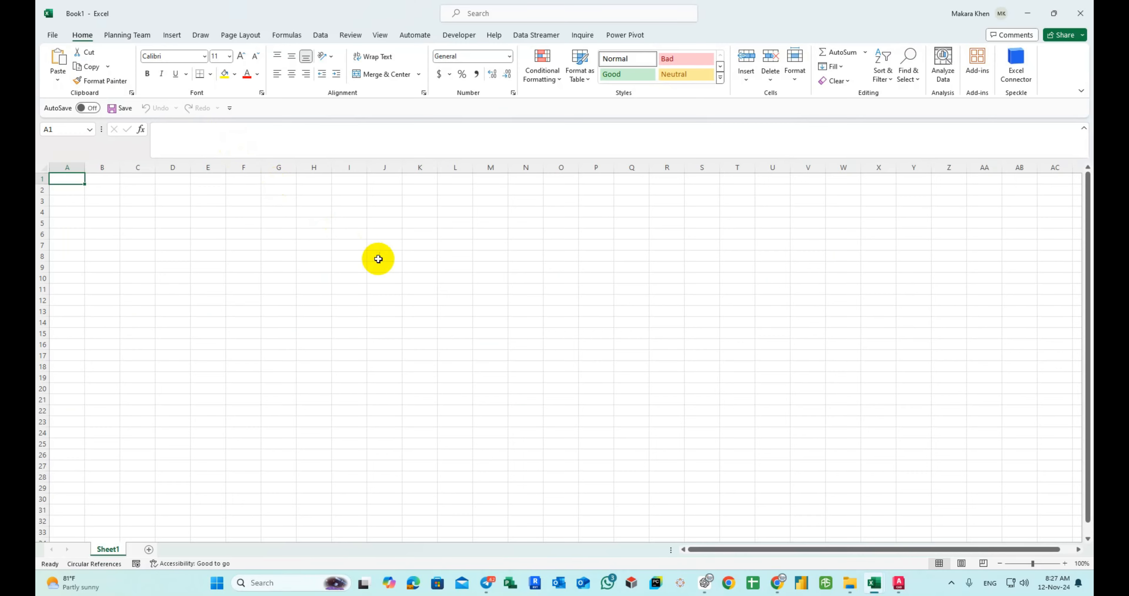
{"action": "left_click", "coordinate": [384, 263]}
{"action": "key", "text": "alt+F11"}
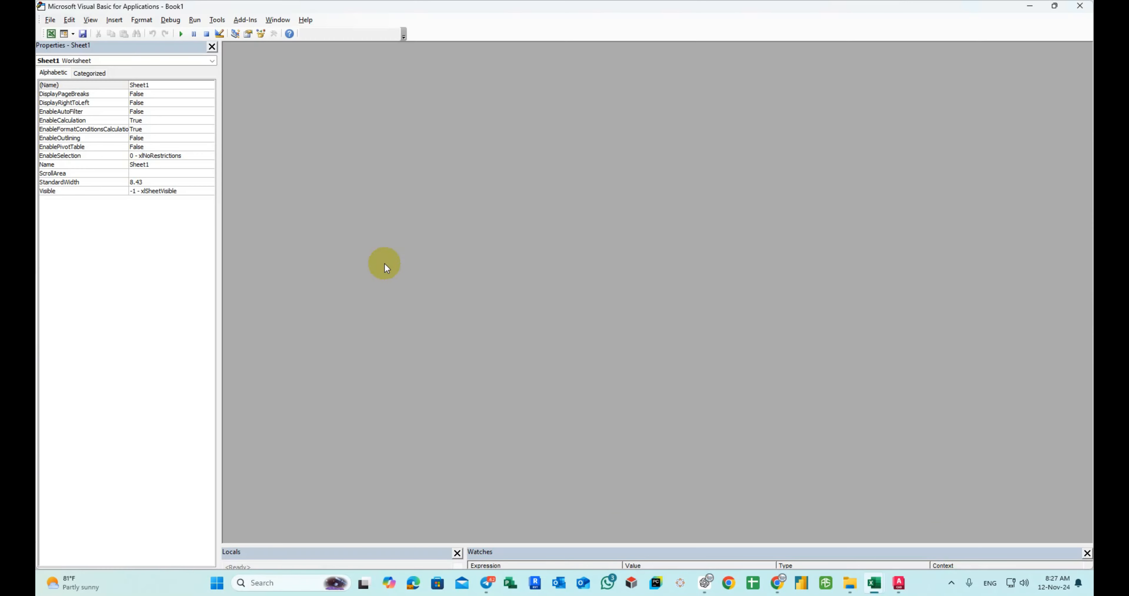
{"action": "left_click", "coordinate": [72, 34]}
{"action": "left_click", "coordinate": [86, 62]}
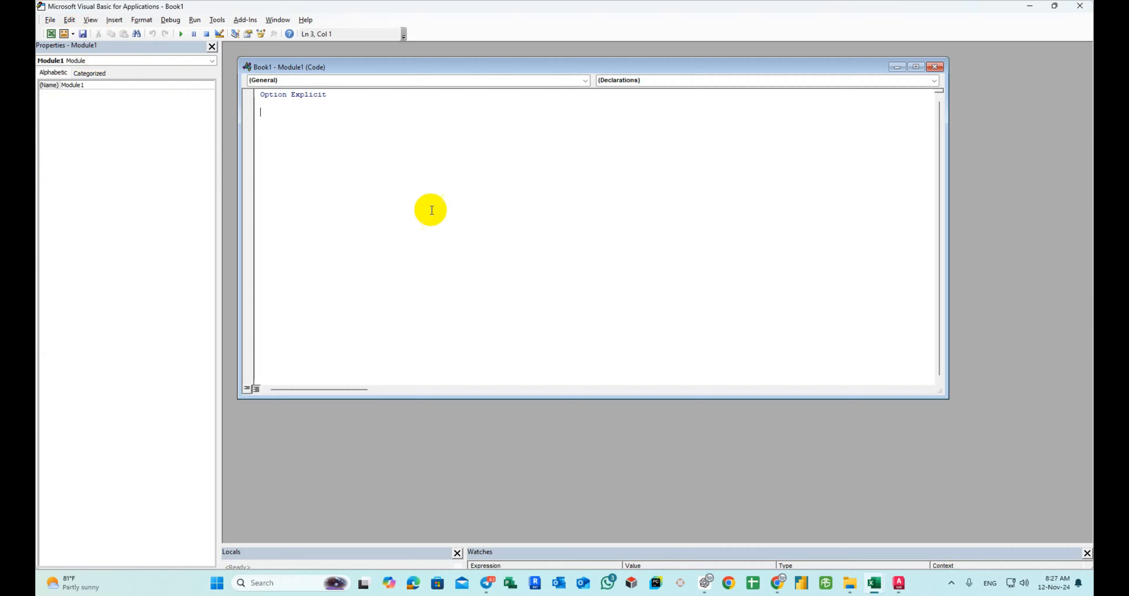
Replace the new module's contents with the ExportTextDataFromAutoCADToExcel code copied from ChatGPT and run the macro
{"action": "left_click", "coordinate": [706, 583]}
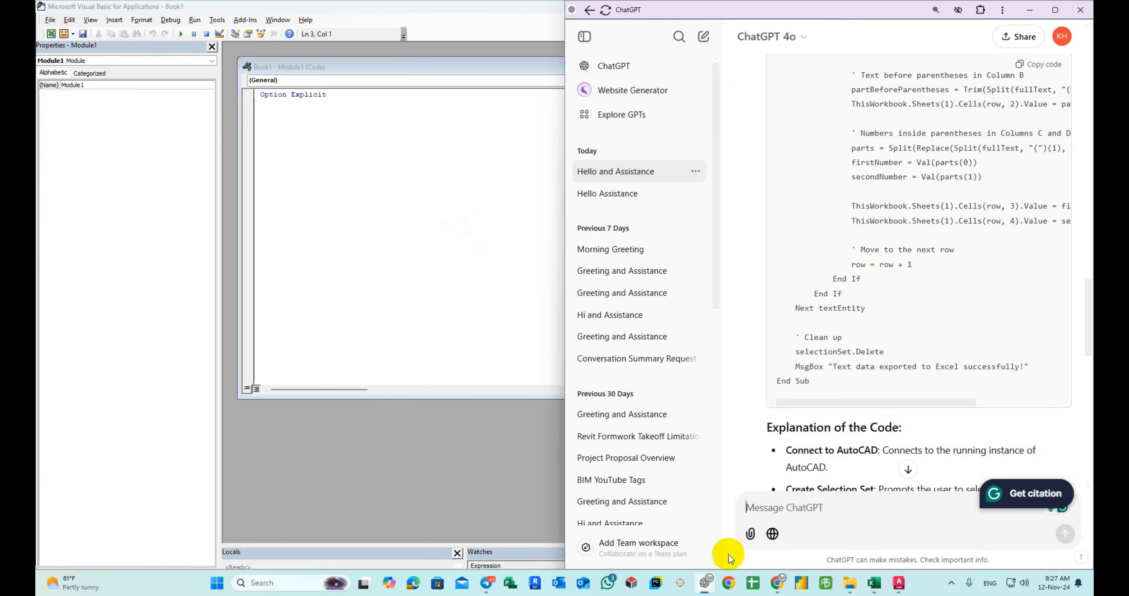
{"action": "scroll", "coordinate": [1010, 213], "scroll_direction": "up", "scroll_amount": 15}
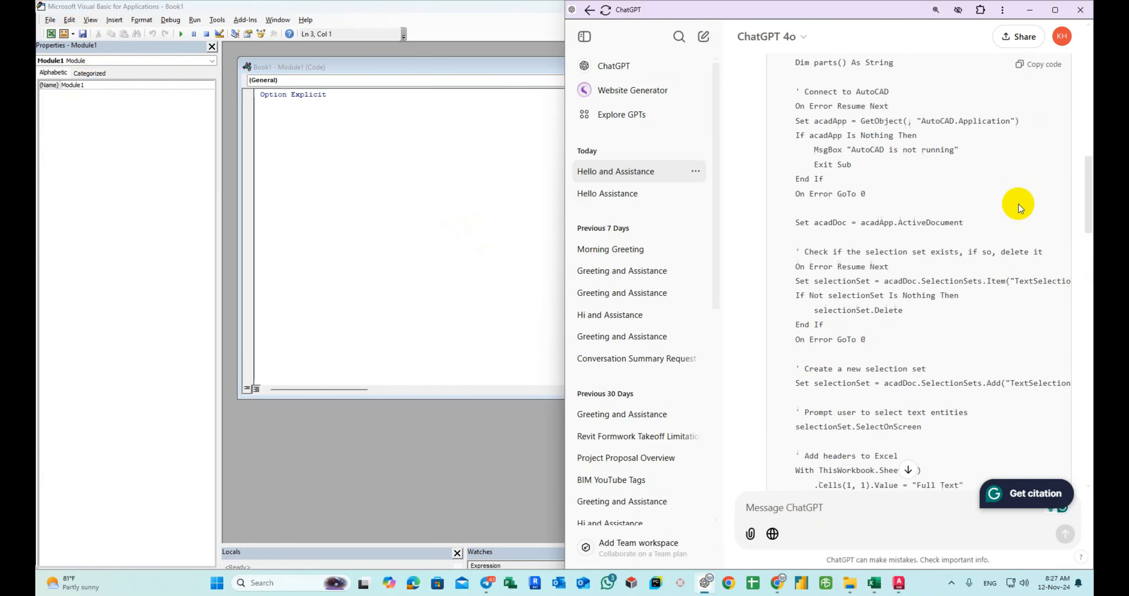
{"action": "scroll", "coordinate": [1015, 218], "scroll_direction": "up", "scroll_amount": 3}
{"action": "left_click", "coordinate": [1019, 236]}
{"action": "left_click", "coordinate": [397, 200]}
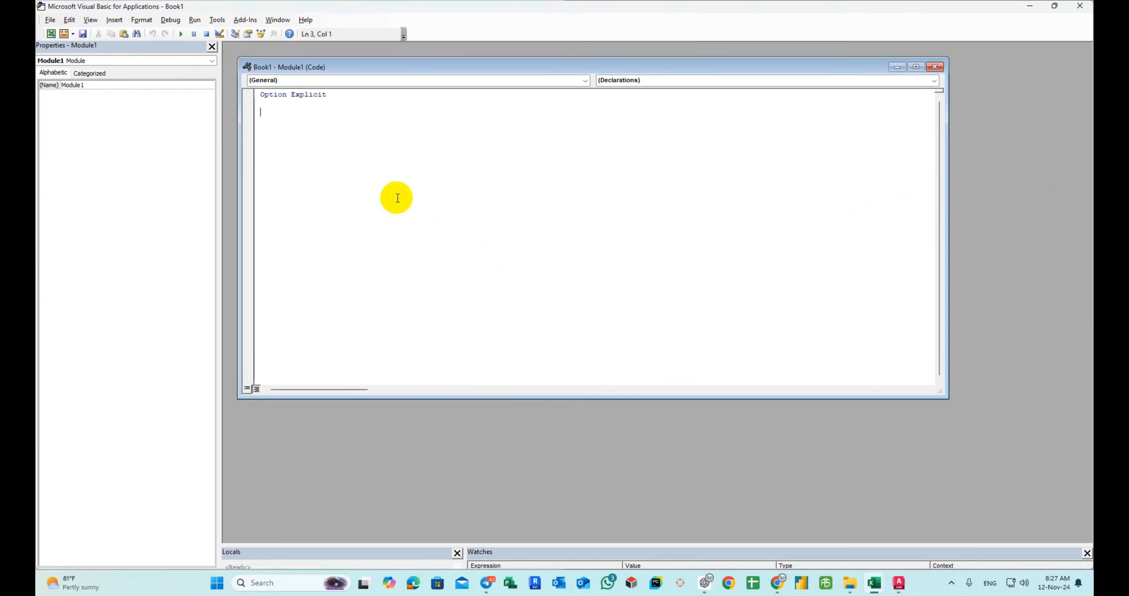
{"action": "key", "text": "ctrl+a"}
{"action": "key", "text": "ctrl+v"}
{"action": "left_click", "coordinate": [180, 34]}
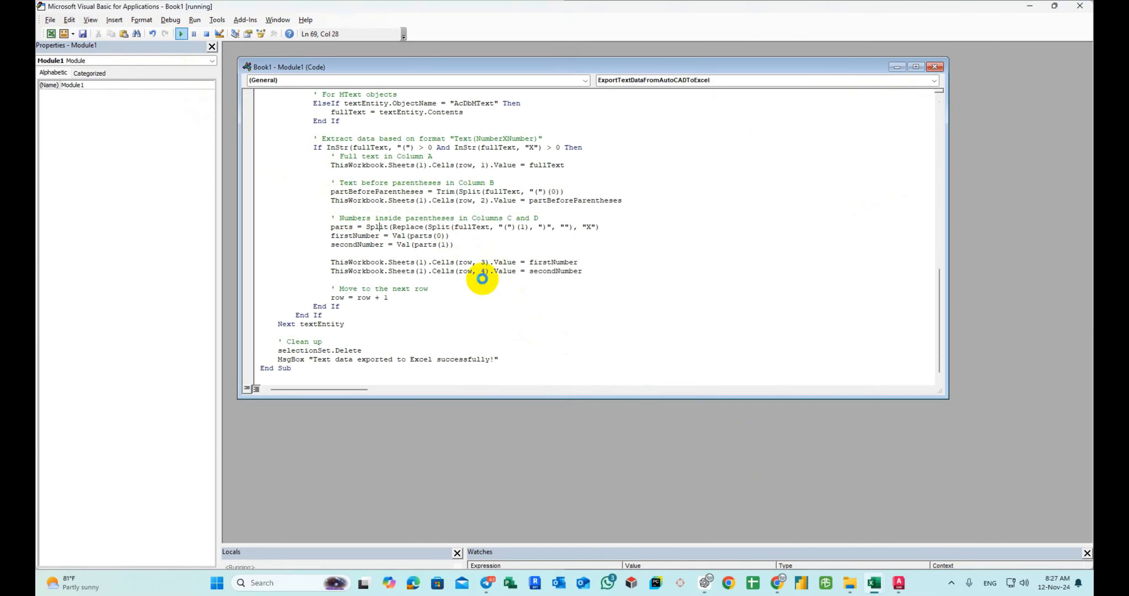
Switch to AutoCAD, maximize its window, and cancel the pending object selection
{"action": "left_click", "coordinate": [898, 582]}
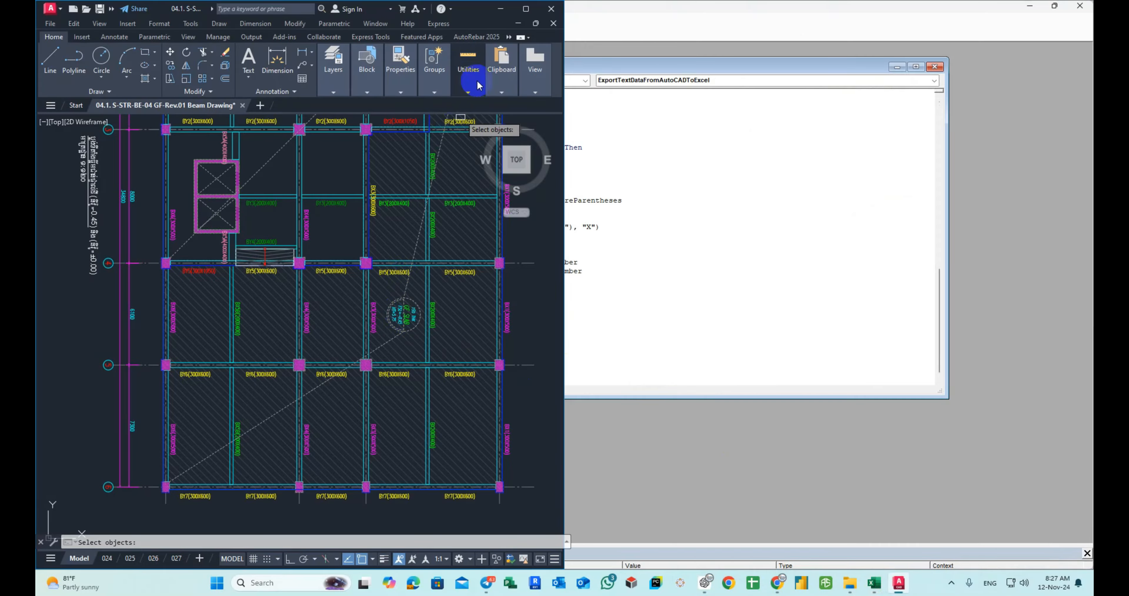
{"action": "left_click", "coordinate": [532, 15]}
{"action": "key", "text": "Escape"}
{"action": "scroll", "coordinate": [539, 293], "scroll_direction": "down", "scroll_amount": 6}
{"action": "scroll", "coordinate": [539, 299], "scroll_direction": "up", "scroll_amount": 3}
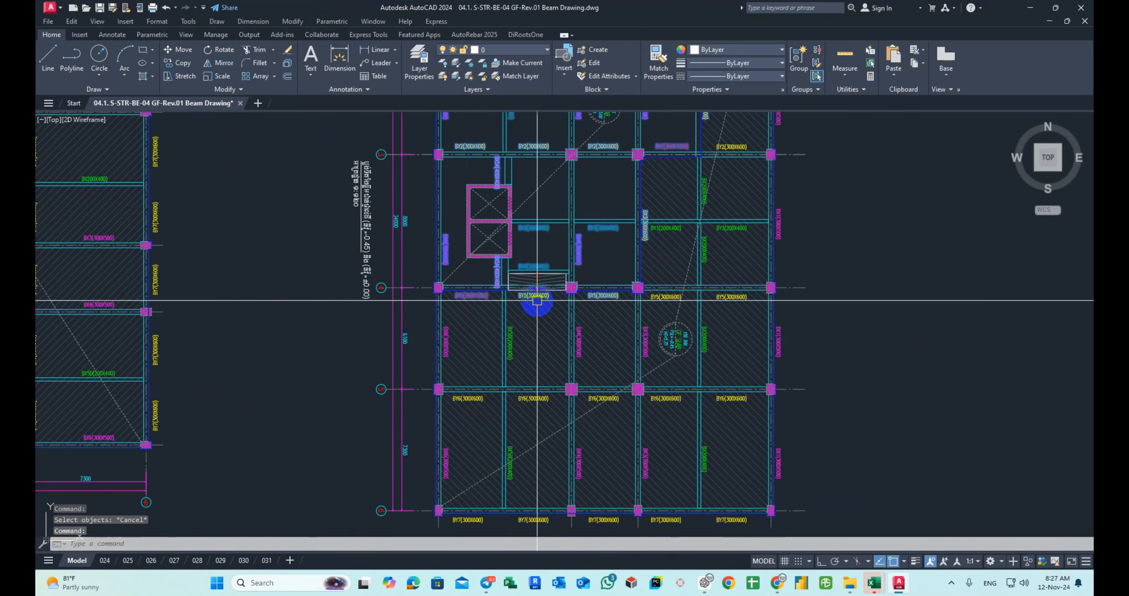
Copy the beam labels of the ground-floor beam plan into the empty area beside the plans
{"action": "middle_click_drag", "start_coordinate": [552, 317], "coordinate": [543, 305]}
{"action": "scroll", "coordinate": [541, 377], "scroll_direction": "up", "scroll_amount": 3}
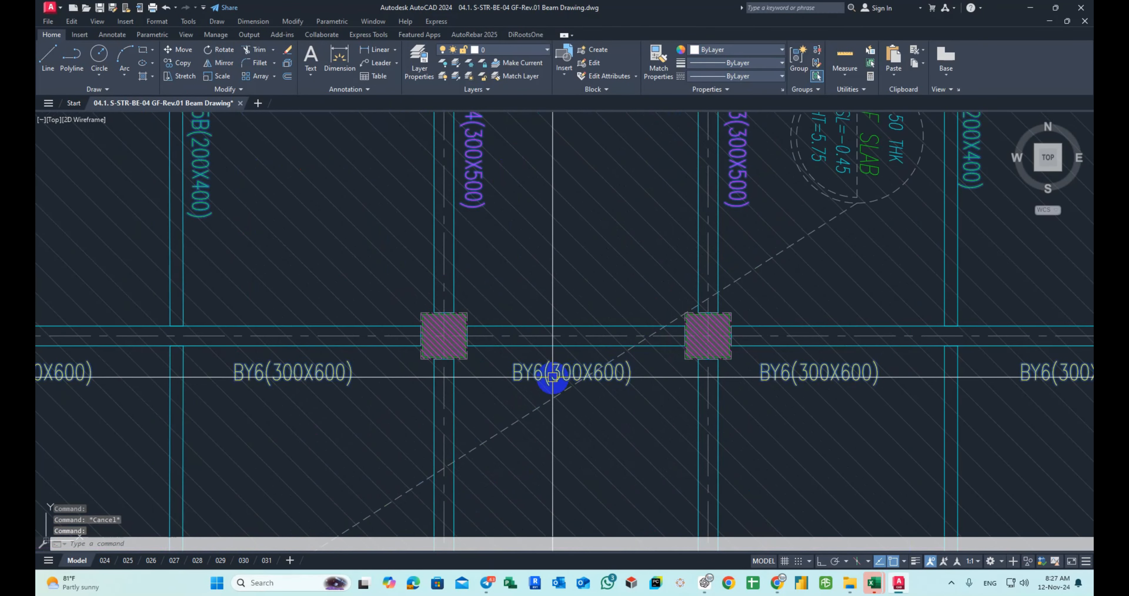
{"action": "scroll", "coordinate": [537, 372], "scroll_direction": "down", "scroll_amount": 3}
{"action": "scroll", "coordinate": [532, 298], "scroll_direction": "up", "scroll_amount": 3}
{"action": "left_click", "coordinate": [544, 292]}
{"action": "scroll", "coordinate": [532, 299], "scroll_direction": "down", "scroll_amount": 9}
{"action": "type", "text": "co"}
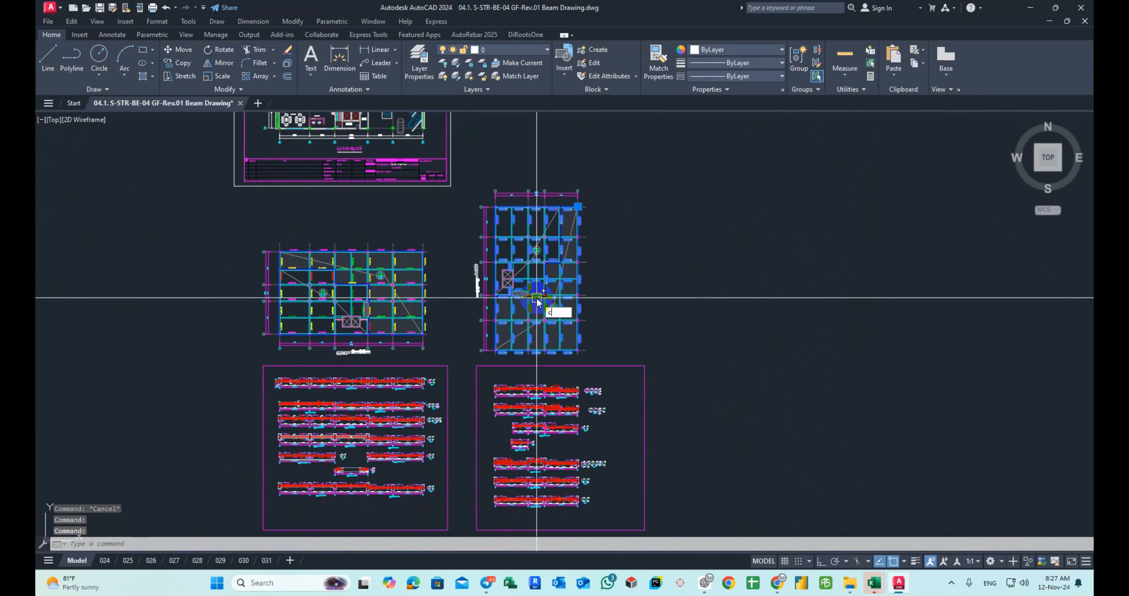
{"action": "key", "text": "Return"}
{"action": "left_click", "coordinate": [534, 301]}
{"action": "middle_click_drag", "start_coordinate": [785, 293], "coordinate": [582, 305]}
{"action": "scroll", "coordinate": [582, 305], "scroll_direction": "up", "scroll_amount": 3}
{"action": "left_click", "coordinate": [582, 294]}
{"action": "key", "text": "Return"}
Explode the copied set of beam labels
{"action": "scroll", "coordinate": [581, 307], "scroll_direction": "down", "scroll_amount": 3}
{"action": "left_click", "coordinate": [521, 208]}
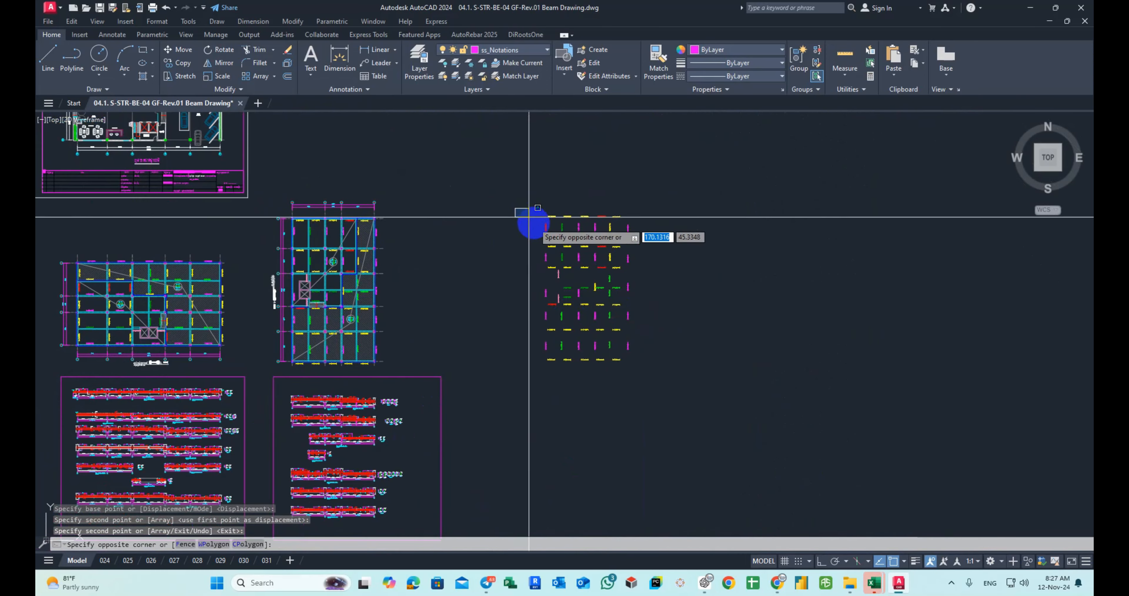
{"action": "left_click", "coordinate": [667, 402]}
{"action": "type", "text": "x"}
{"action": "key", "text": "Return"}
Rerun the export macro from the VBA editor, select the copied beam labels in AutoCAD, and return to the Book1 workbook
{"action": "mouse_move", "coordinate": [872, 581]}
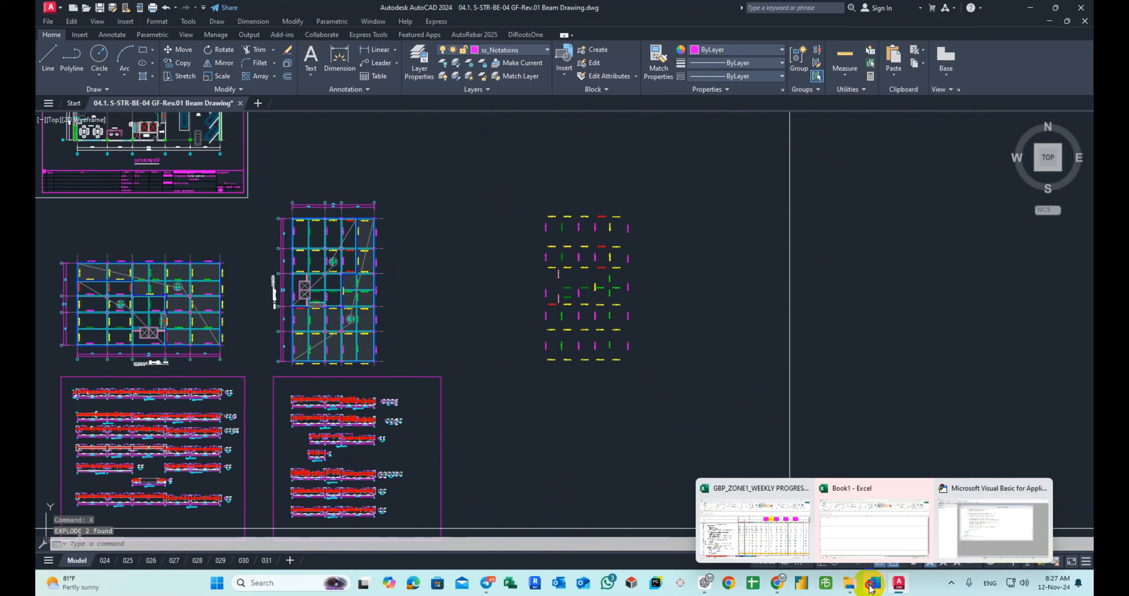
{"action": "left_click", "coordinate": [978, 525]}
{"action": "left_click", "coordinate": [605, 322]}
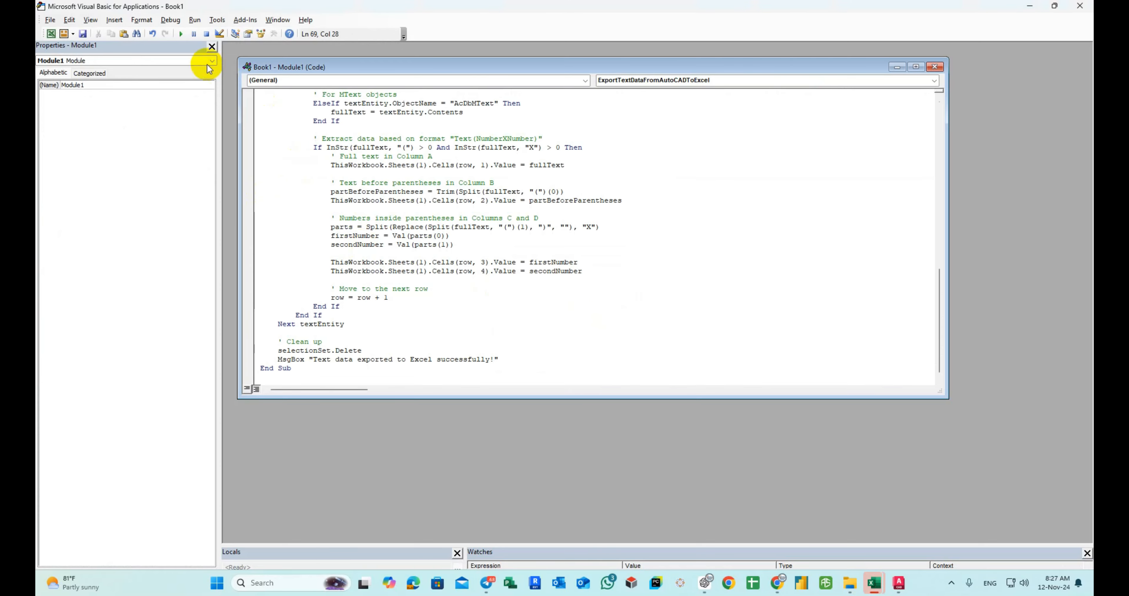
{"action": "left_click", "coordinate": [899, 582]}
{"action": "scroll", "coordinate": [604, 313], "scroll_direction": "down", "scroll_amount": 3}
{"action": "left_click", "coordinate": [612, 316]}
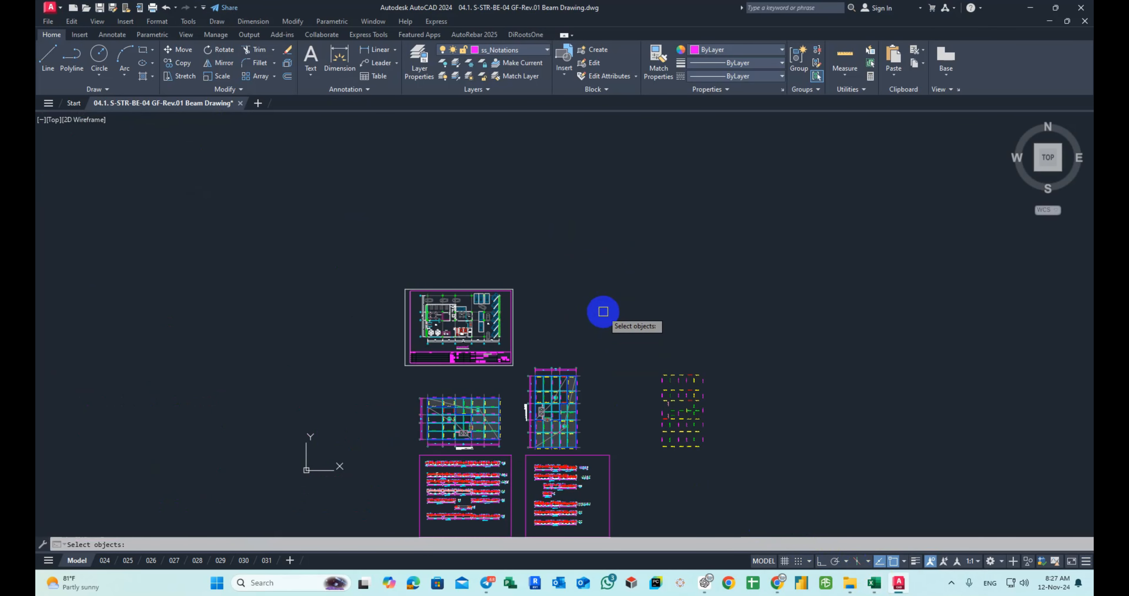
{"action": "left_click", "coordinate": [758, 472]}
{"action": "right_click", "coordinate": [772, 455]}
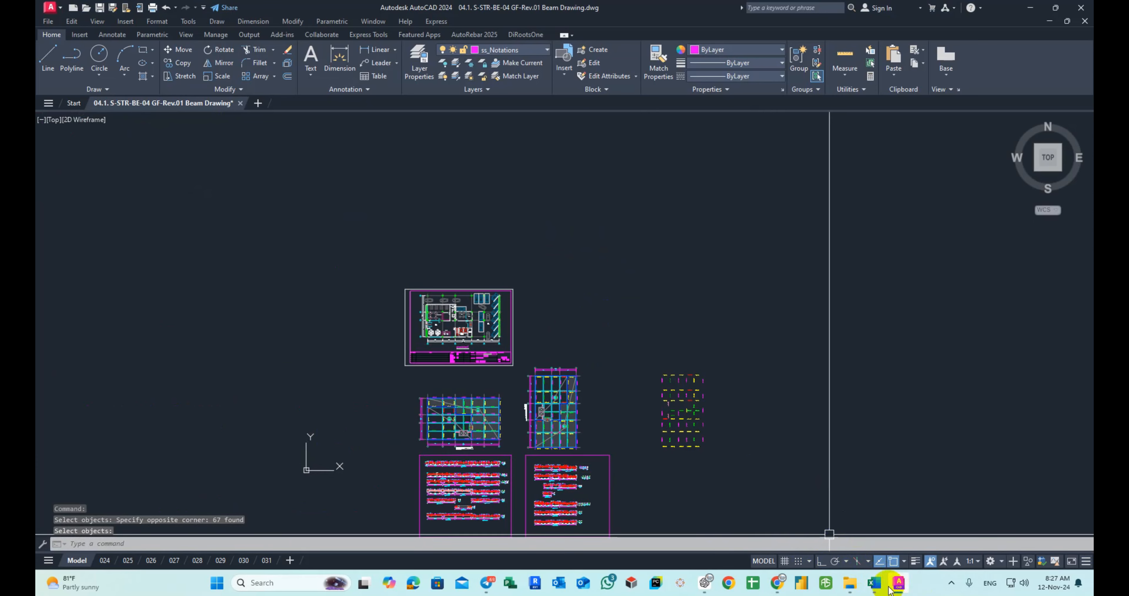
{"action": "mouse_move", "coordinate": [873, 582]}
{"action": "left_click", "coordinate": [851, 550]}
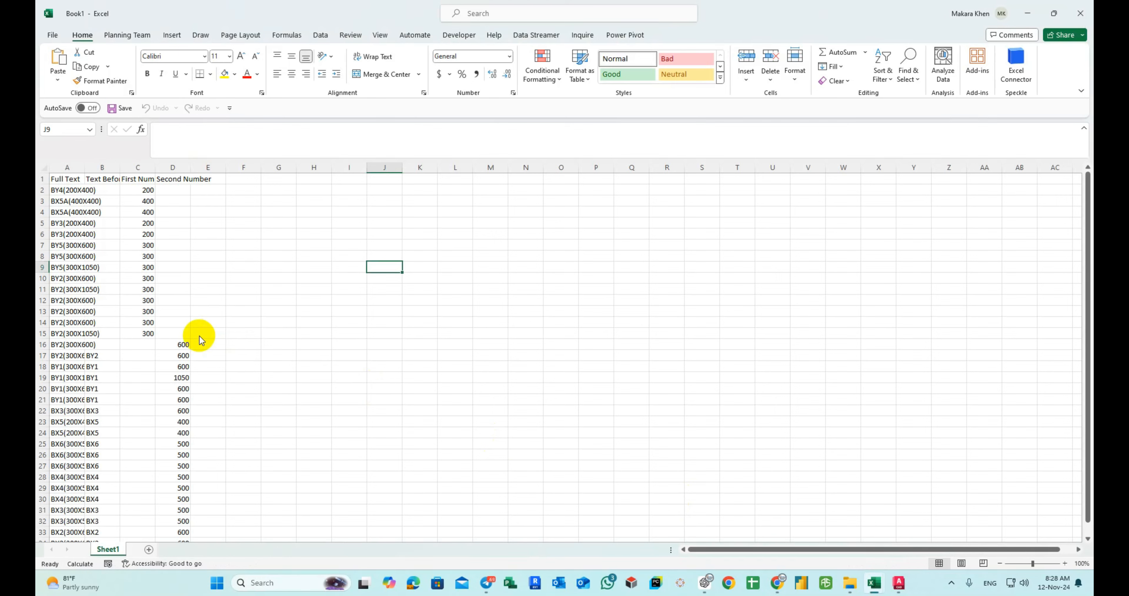
{"action": "left_click", "coordinate": [607, 324]}
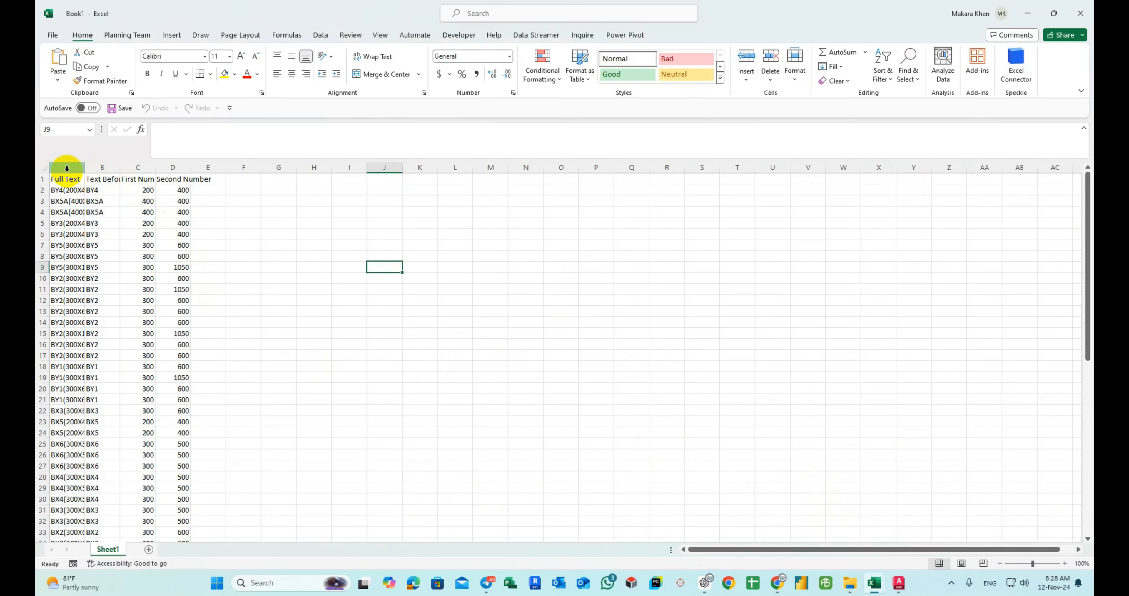
AutoFit the widths of columns A to D to their contents
{"action": "left_click_drag", "start_coordinate": [68, 167], "coordinate": [190, 172]}
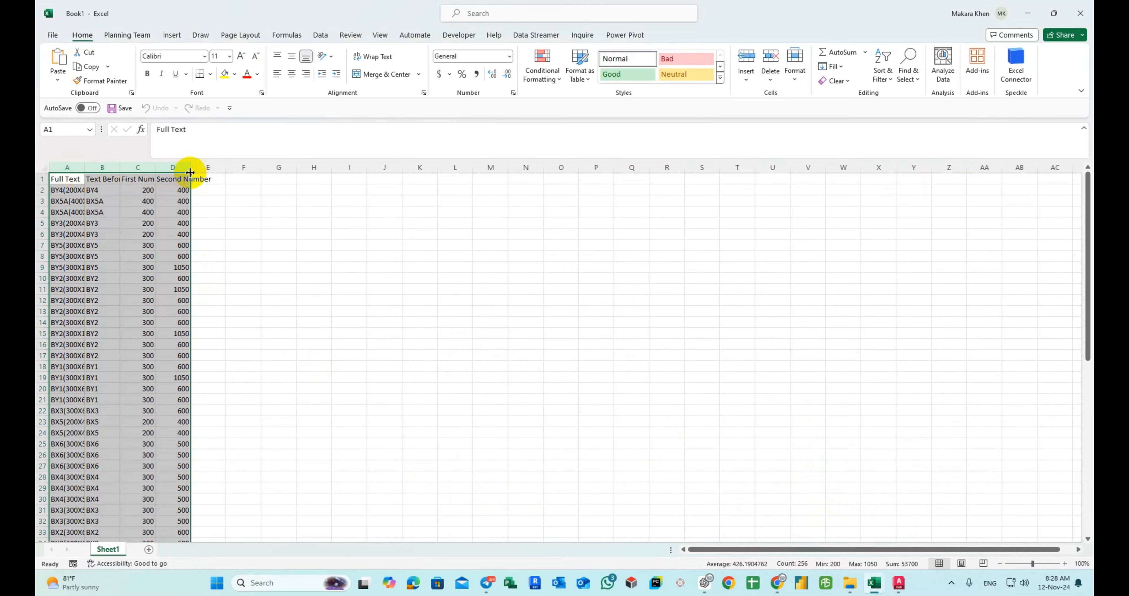
{"action": "double_click", "coordinate": [190, 172]}
{"action": "left_click", "coordinate": [433, 290]}
Examine the header row and the exported beam data in columns A to D
{"action": "left_click_drag", "start_coordinate": [80, 179], "coordinate": [278, 179]}
{"action": "left_click", "coordinate": [378, 282]}
{"action": "scroll", "coordinate": [357, 319], "scroll_direction": "down", "scroll_amount": 5}
{"action": "scroll", "coordinate": [360, 321], "scroll_direction": "up", "scroll_amount": 5}
{"action": "left_click", "coordinate": [409, 326]}
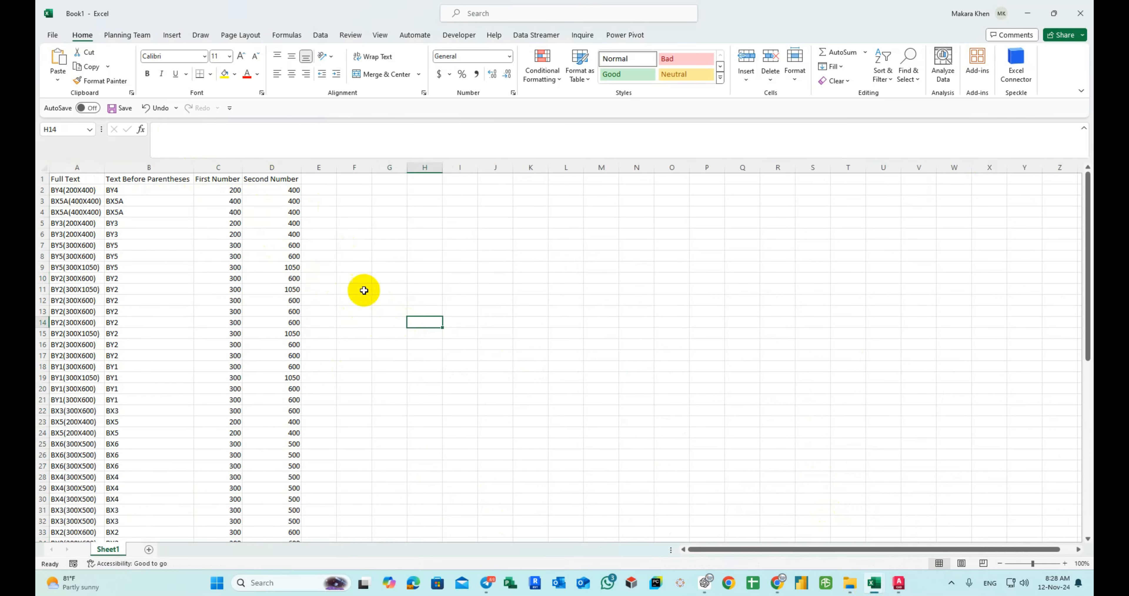
{"action": "left_click", "coordinate": [434, 276]}
{"action": "left_click", "coordinate": [83, 179]}
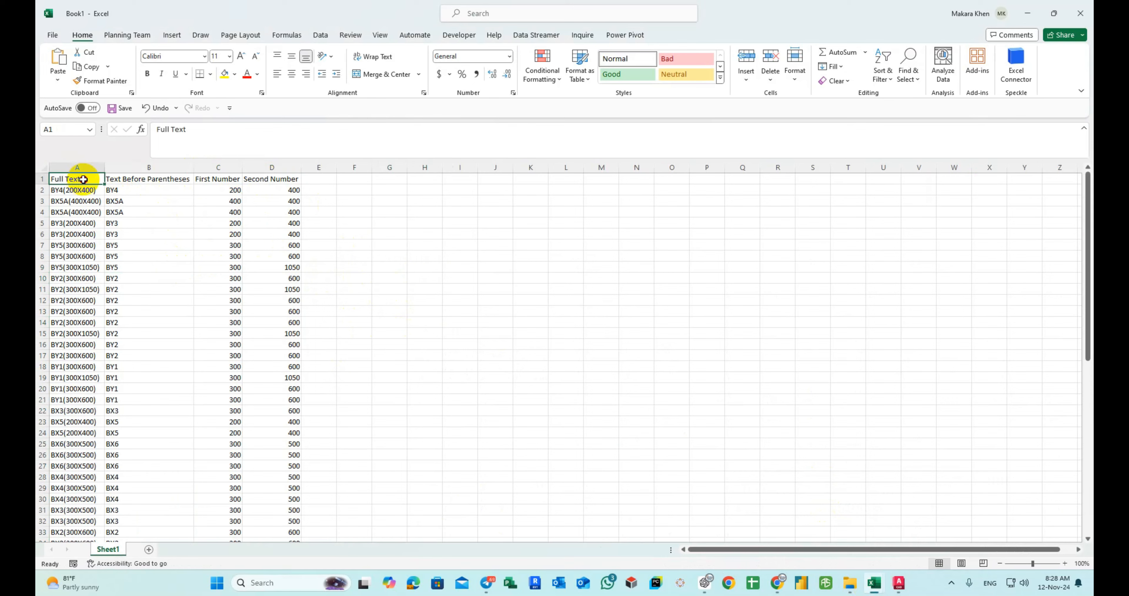
{"action": "left_click_drag", "start_coordinate": [83, 179], "coordinate": [285, 180]}
{"action": "left_click", "coordinate": [370, 255]}
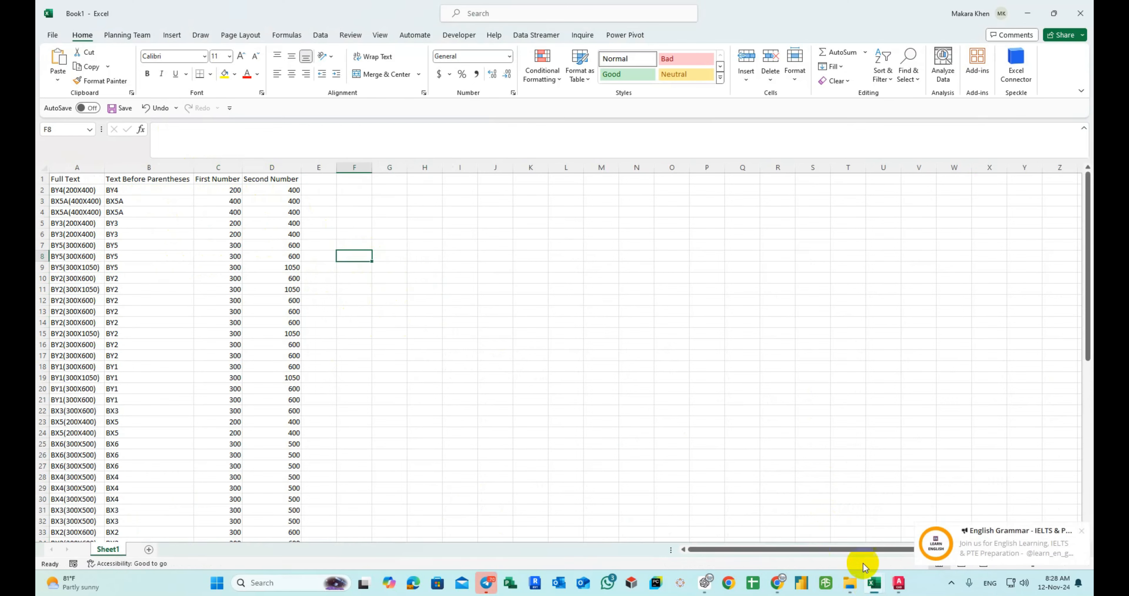
Switch to ChatGPT and send the message "please remove duplicate name in each column."
{"action": "left_click", "coordinate": [900, 585]}
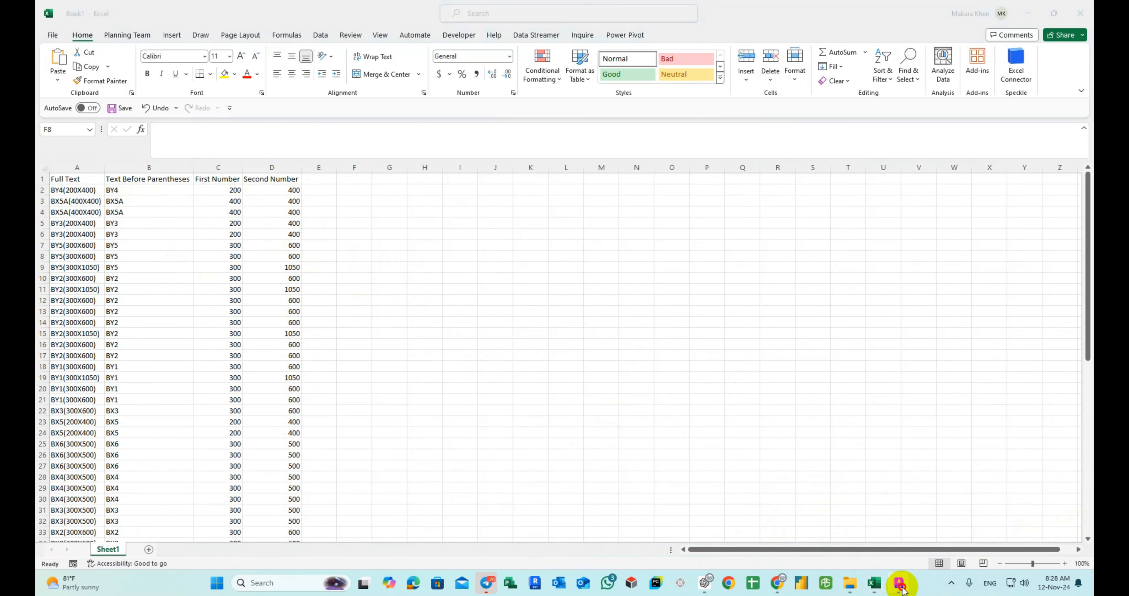
{"action": "left_click", "coordinate": [706, 582]}
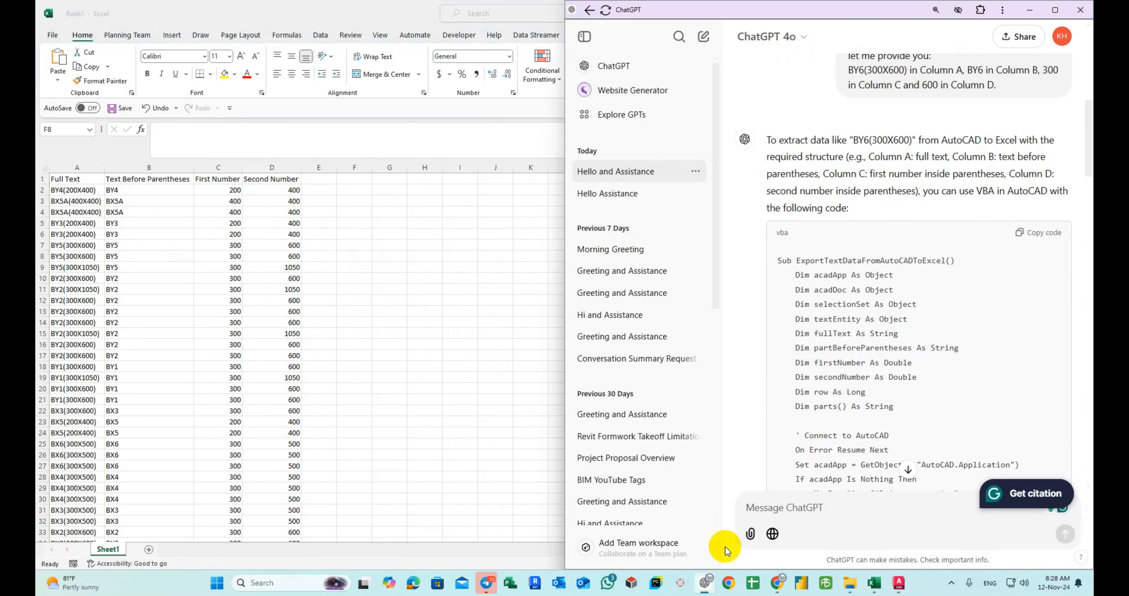
{"action": "left_click", "coordinate": [788, 514]}
{"action": "type", "text": "please "}
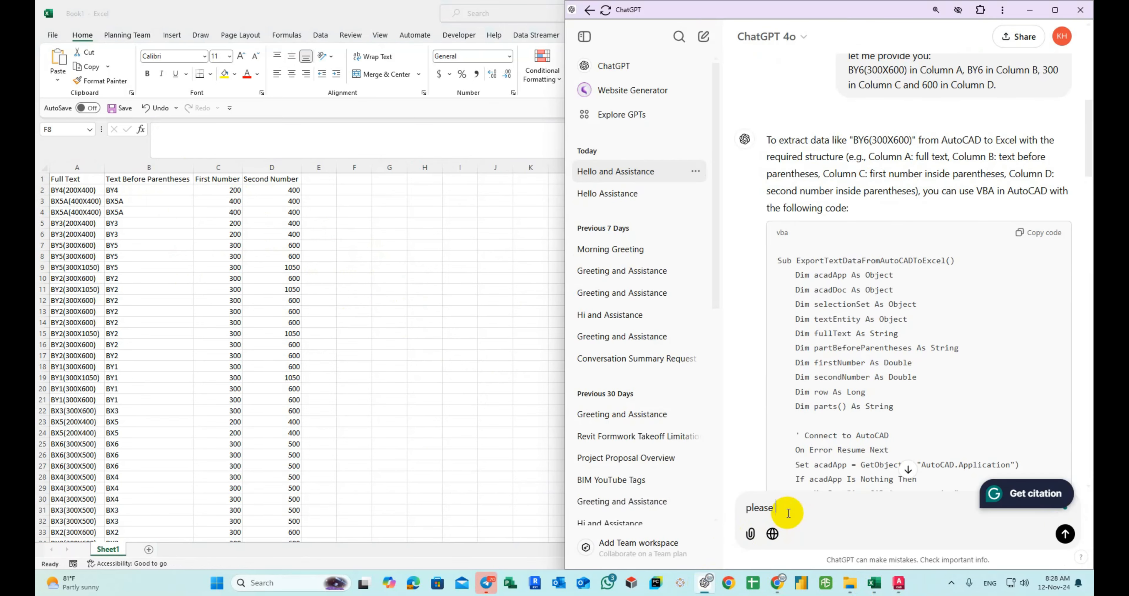
{"action": "type", "text": "re"}
{"action": "type", "text": "move dou"}
{"action": "type", "text": "plicate name"}
{"action": "type", "text": " in each column"}
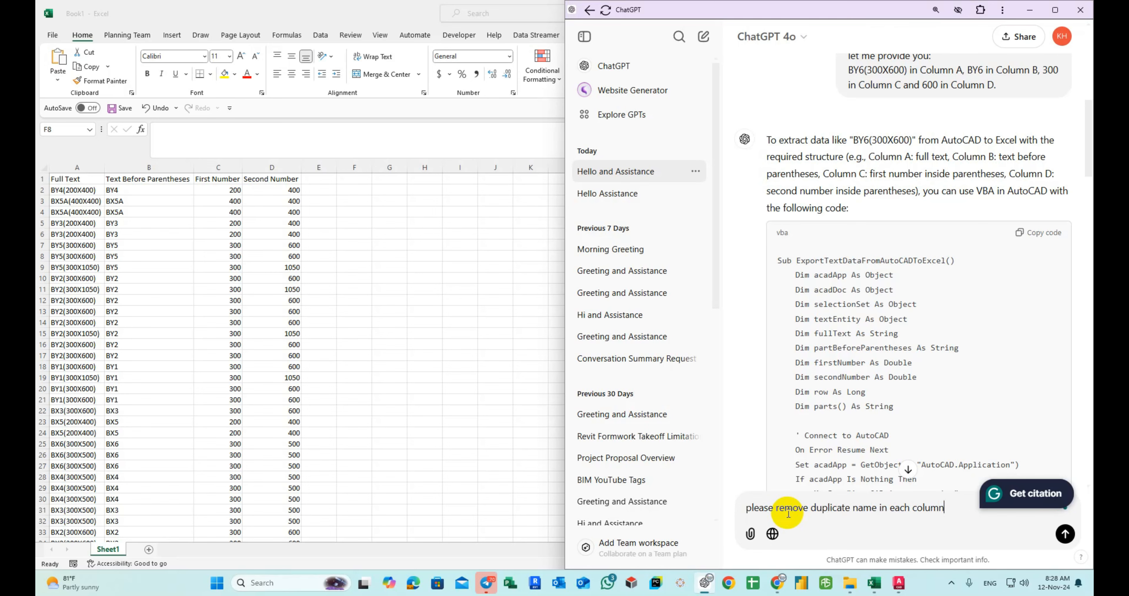
{"action": "key", "text": "Return"}
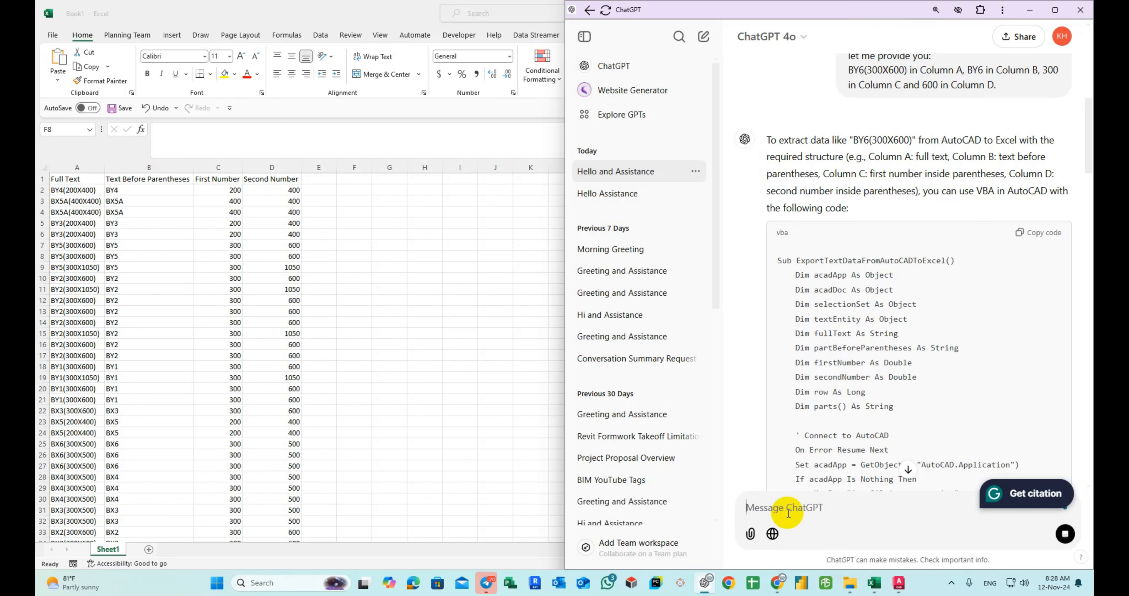
Check the Text Before Parentheses column in Excel for repeated beam names
{"action": "left_click", "coordinate": [360, 381]}
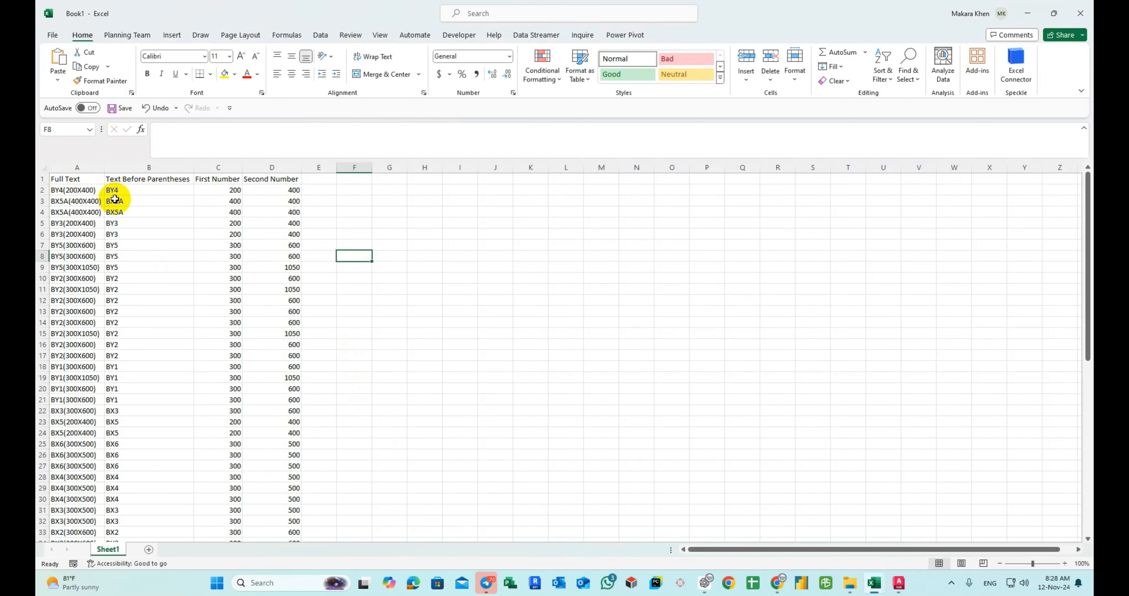
{"action": "left_click", "coordinate": [135, 182]}
{"action": "left_click", "coordinate": [485, 351]}
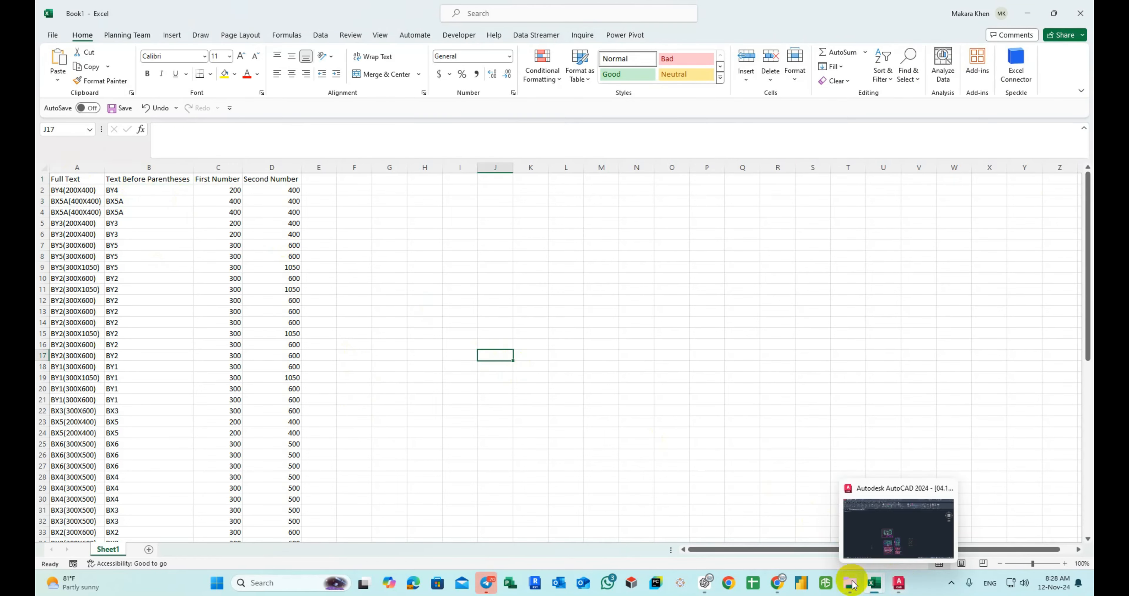
Replace the code in Module1 with the revised ExportUniqueTextDataFromAutoCADToExcel code copied from ChatGPT
{"action": "left_click", "coordinate": [705, 582]}
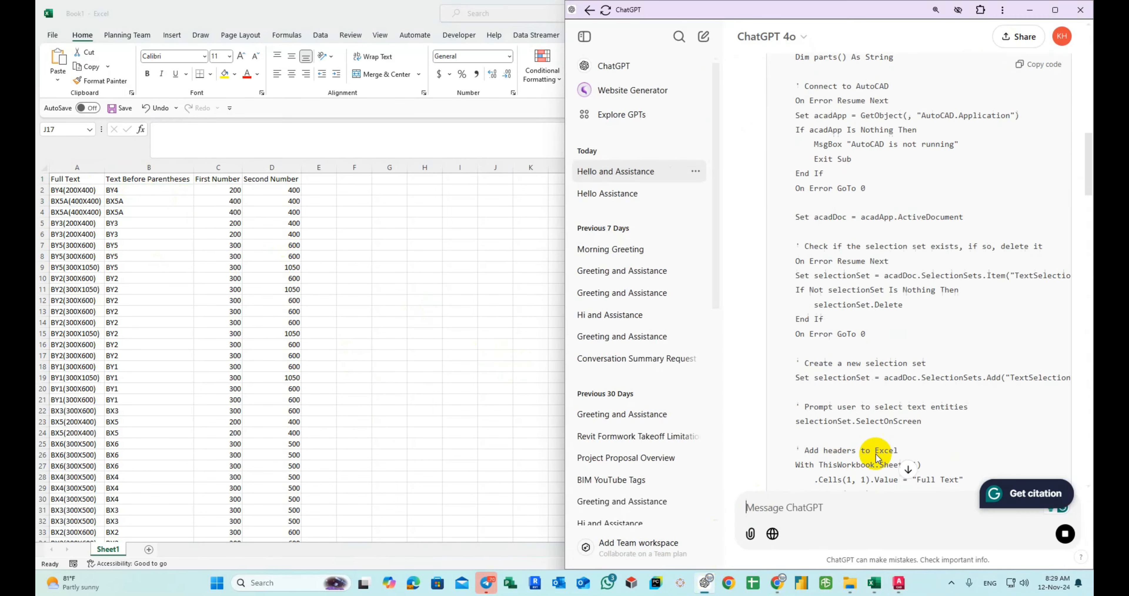
{"action": "left_click", "coordinate": [908, 468]}
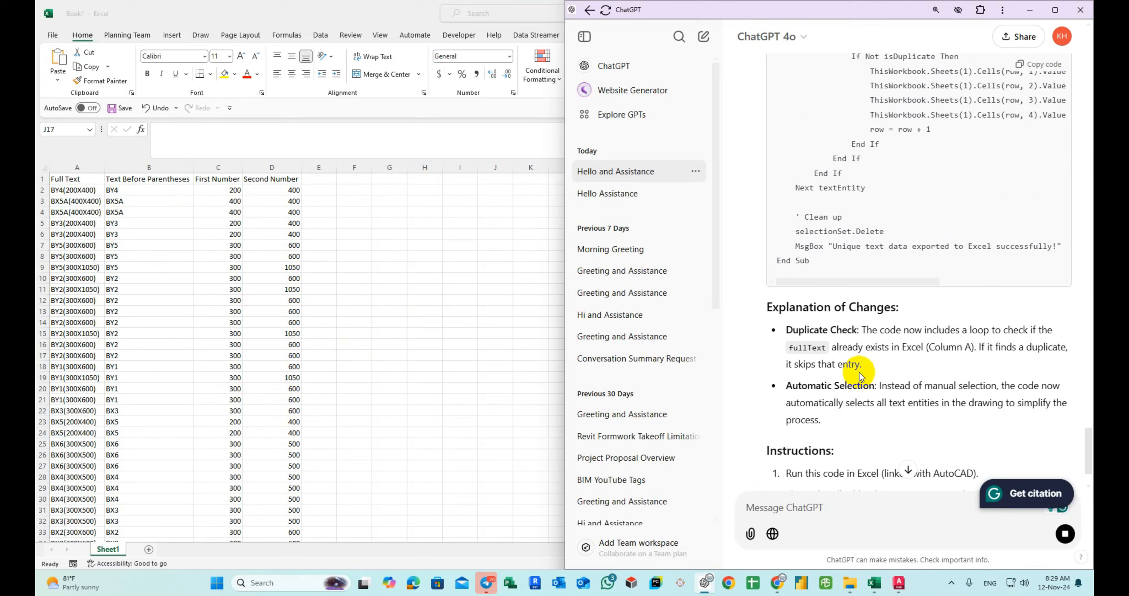
{"action": "scroll", "coordinate": [860, 369], "scroll_direction": "up", "scroll_amount": 15}
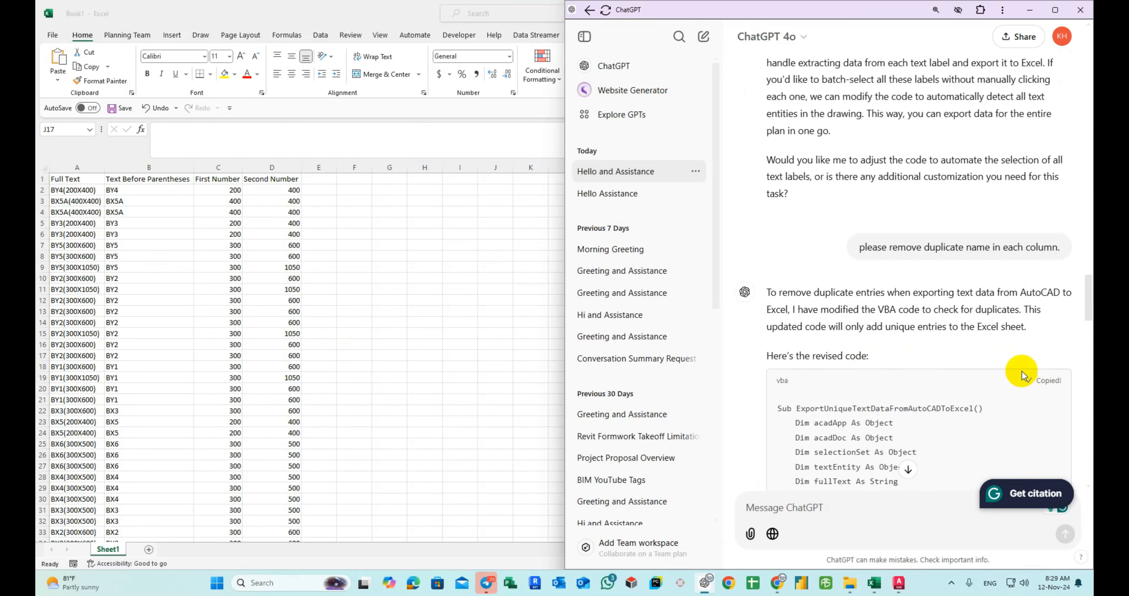
{"action": "left_click", "coordinate": [430, 314]}
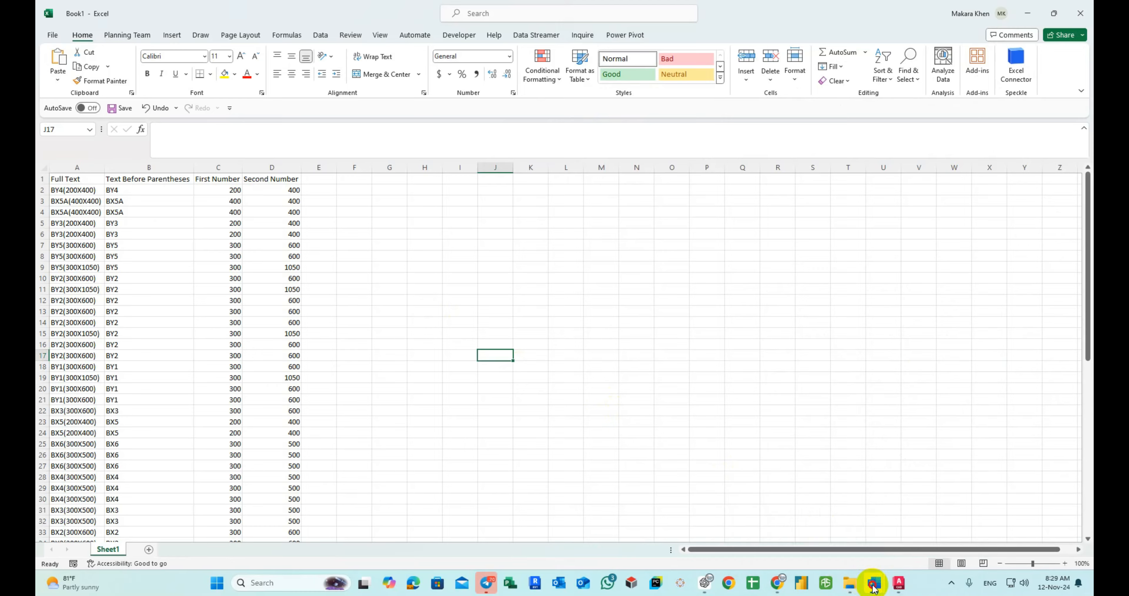
{"action": "mouse_move", "coordinate": [872, 583]}
{"action": "left_click", "coordinate": [920, 510]}
{"action": "key", "text": "ctrl+a"}
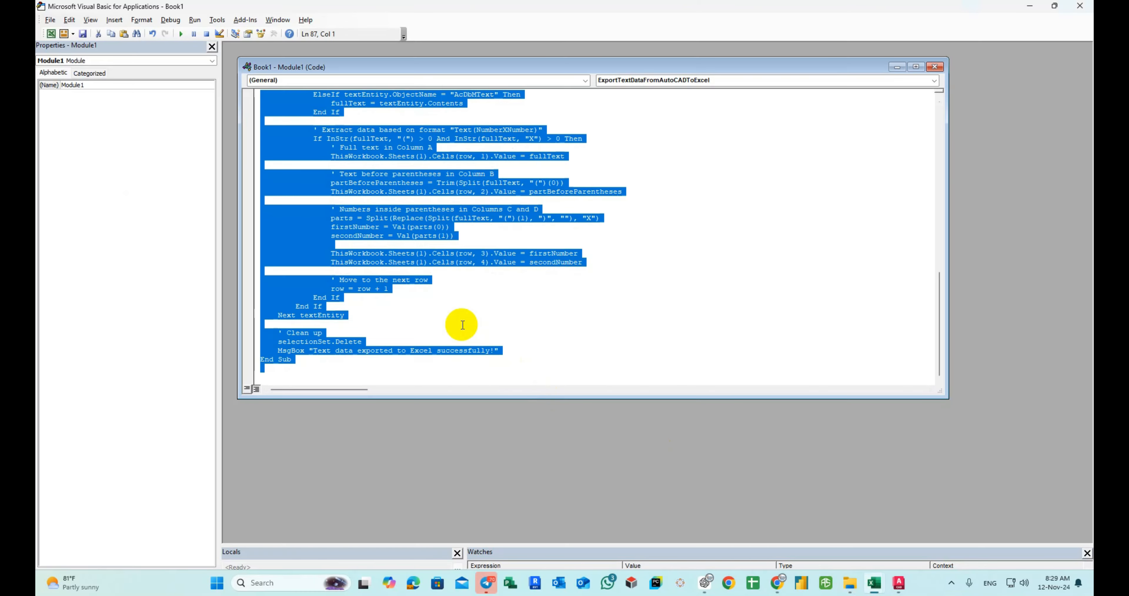
{"action": "key", "text": "ctrl+v"}
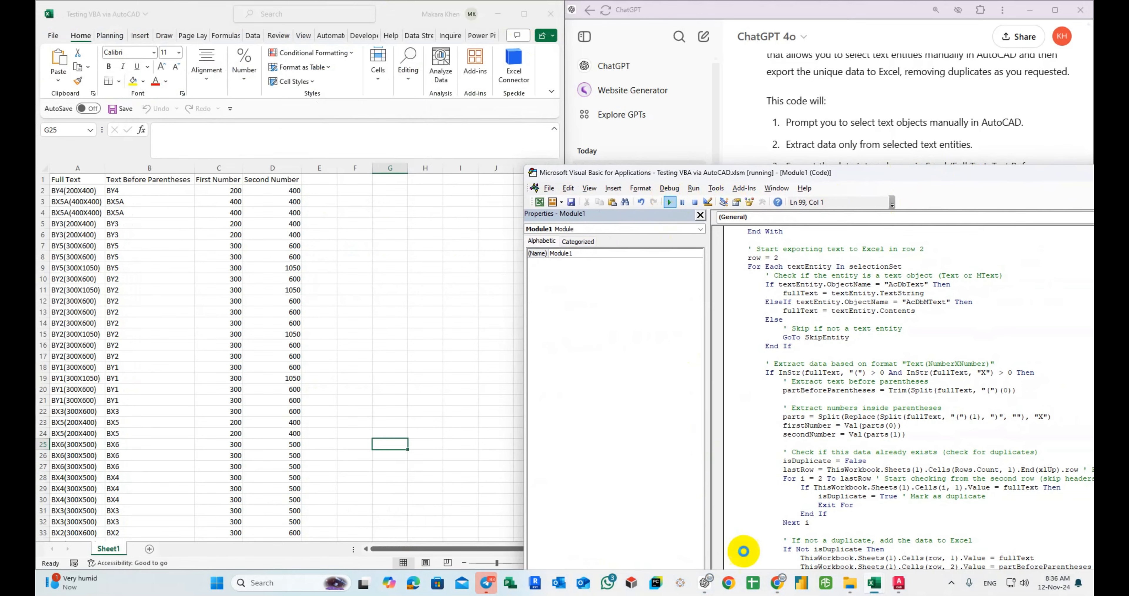
Select all the copied beam labels in AutoCAD for the running macro and close its message
{"action": "left_click", "coordinate": [899, 583]}
{"action": "left_click", "coordinate": [659, 178]}
{"action": "left_click", "coordinate": [929, 495]}
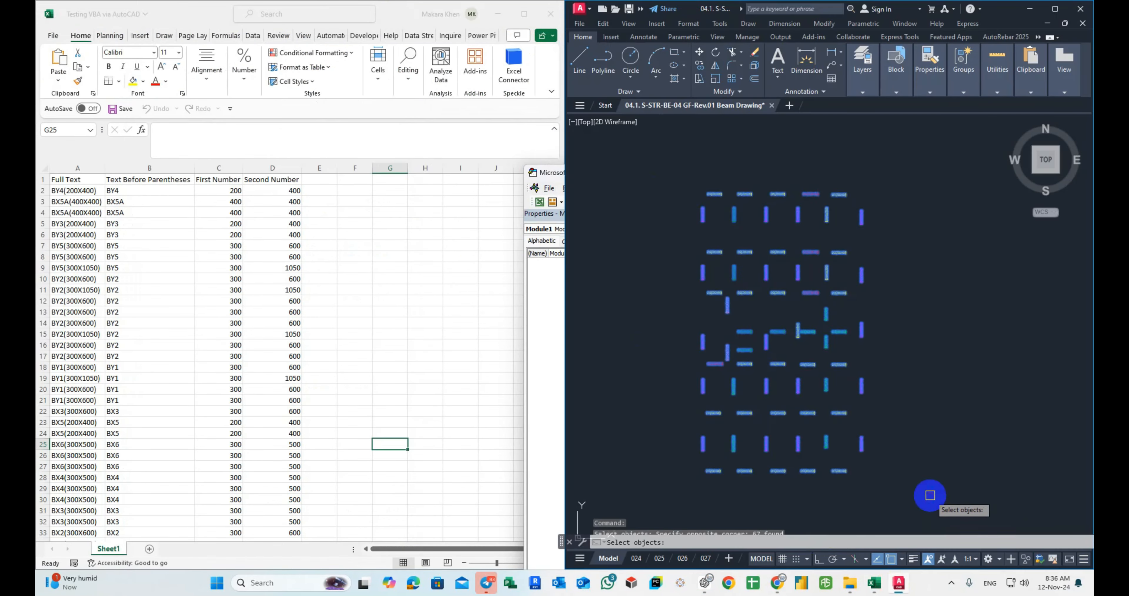
{"action": "key", "text": "Return"}
{"action": "left_click", "coordinate": [616, 325]}
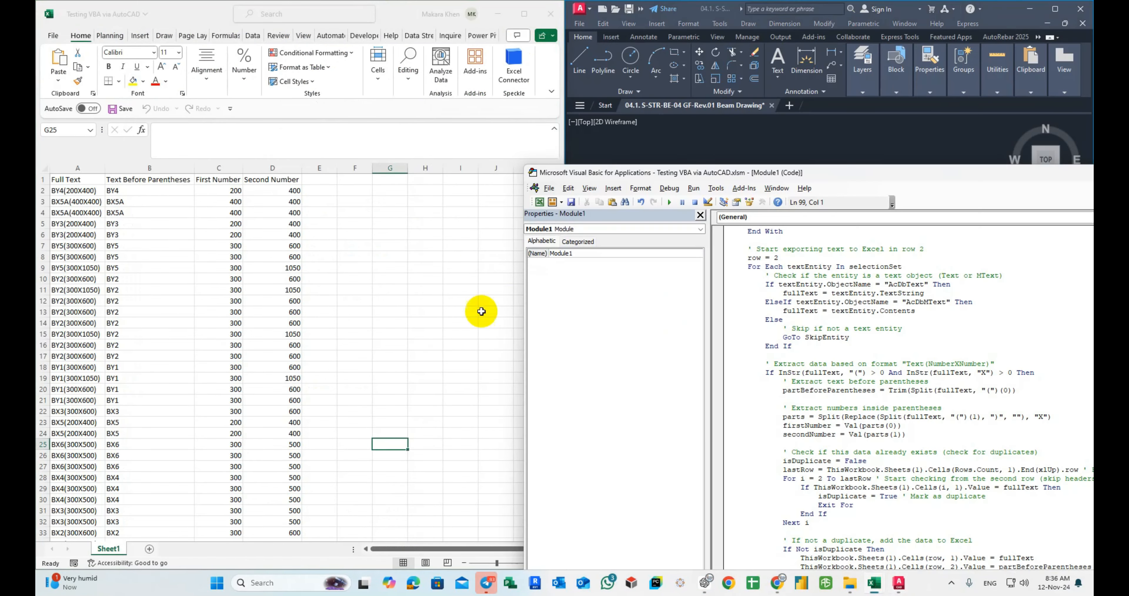
Clear all the exported data below the header row in columns A to D
{"action": "left_click", "coordinate": [355, 294]}
{"action": "left_click_drag", "start_coordinate": [69, 191], "coordinate": [267, 188]}
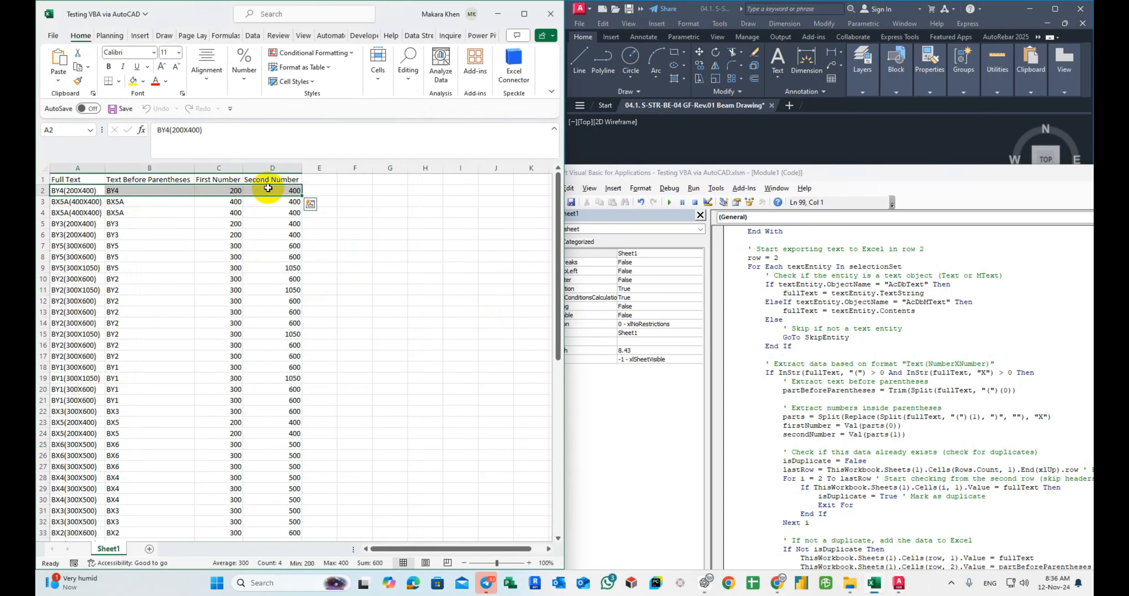
{"action": "key", "text": "ctrl+shift+Down"}
{"action": "key", "text": "Delete"}
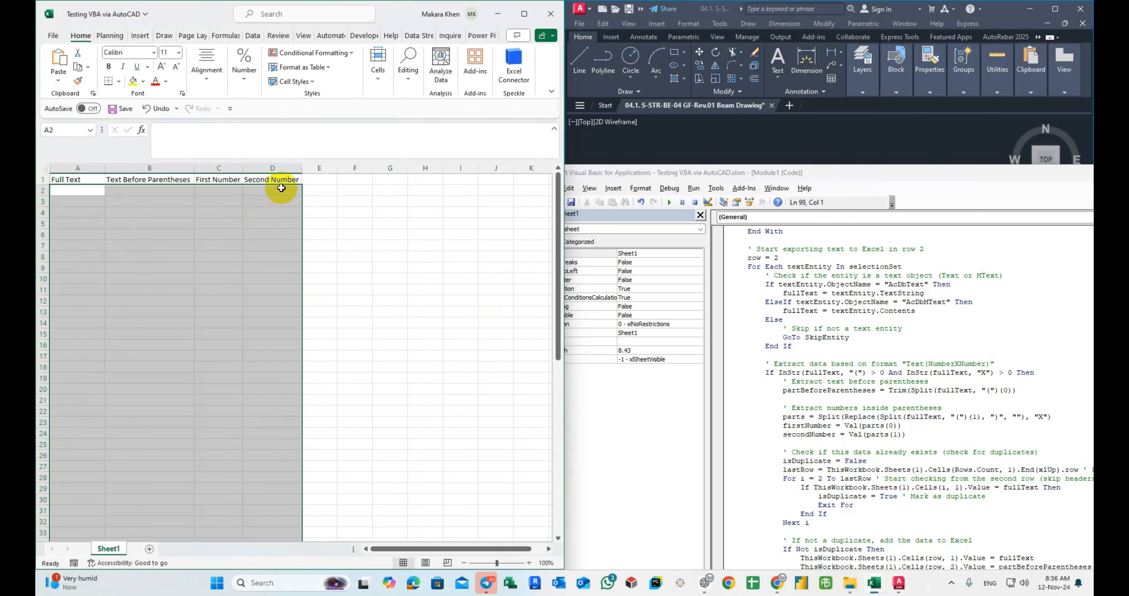
Run the duplicate-removing macro again, select all the copied beam labels in AutoCAD, and close the completion message
{"action": "left_click", "coordinate": [673, 259]}
{"action": "left_click", "coordinate": [670, 202]}
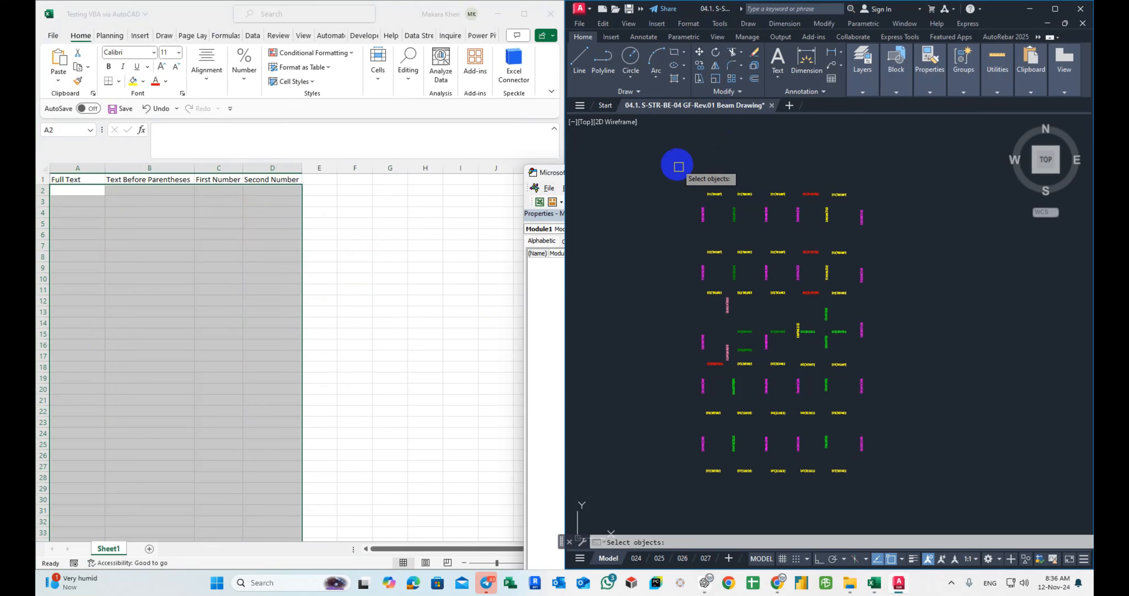
{"action": "left_click", "coordinate": [675, 162]}
{"action": "left_click", "coordinate": [926, 484]}
{"action": "key", "text": "Return"}
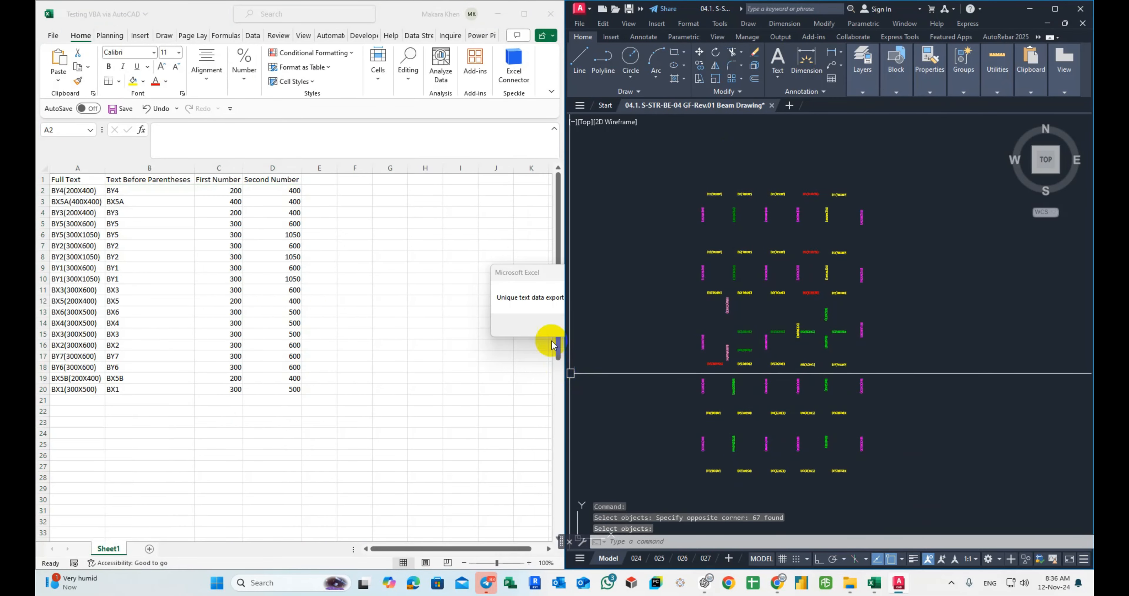
{"action": "left_click", "coordinate": [534, 322]}
{"action": "left_click", "coordinate": [390, 322]}
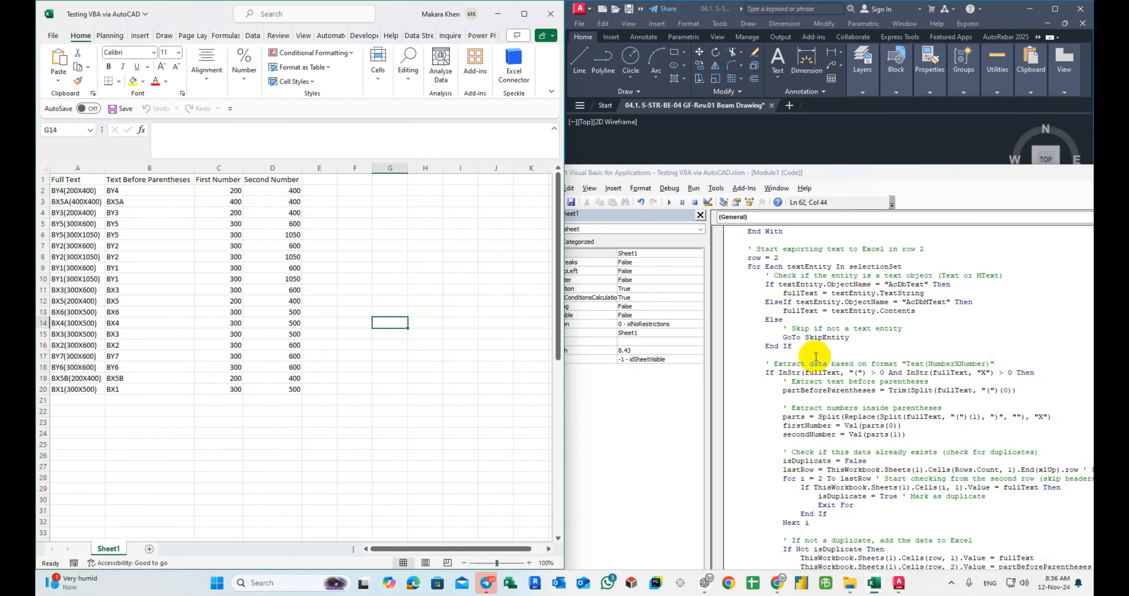
Replace all the code in Module1 with ChatGPT's revised macro that adds non-duplicate data in the next empty row
{"action": "left_click", "coordinate": [765, 550]}
{"action": "left_click", "coordinate": [777, 587]}
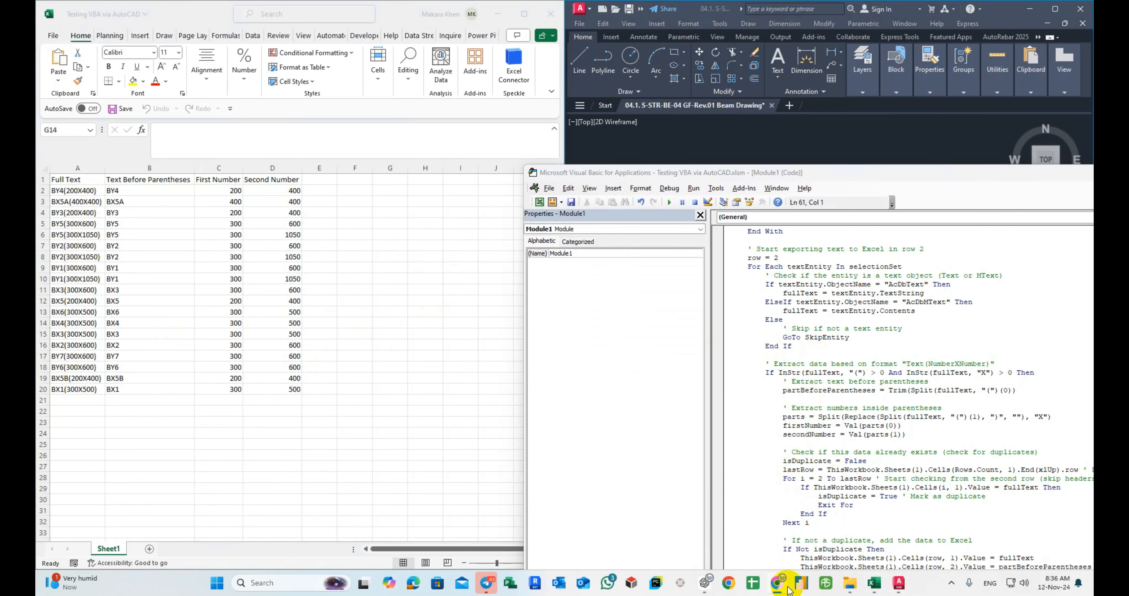
{"action": "left_click", "coordinate": [706, 583]}
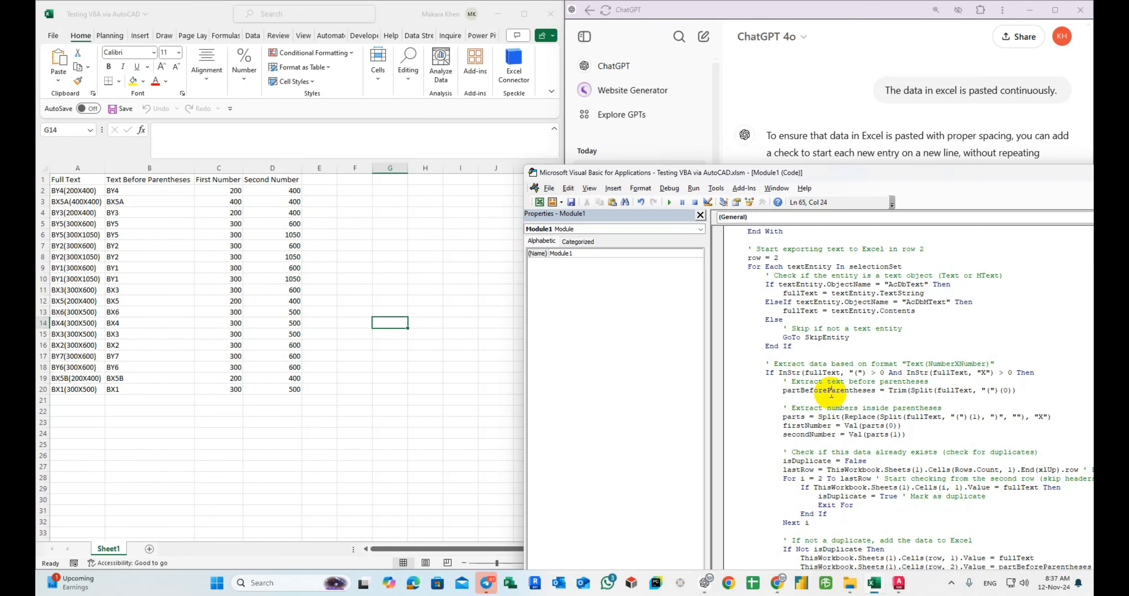
{"action": "key", "text": "ctrl+a"}
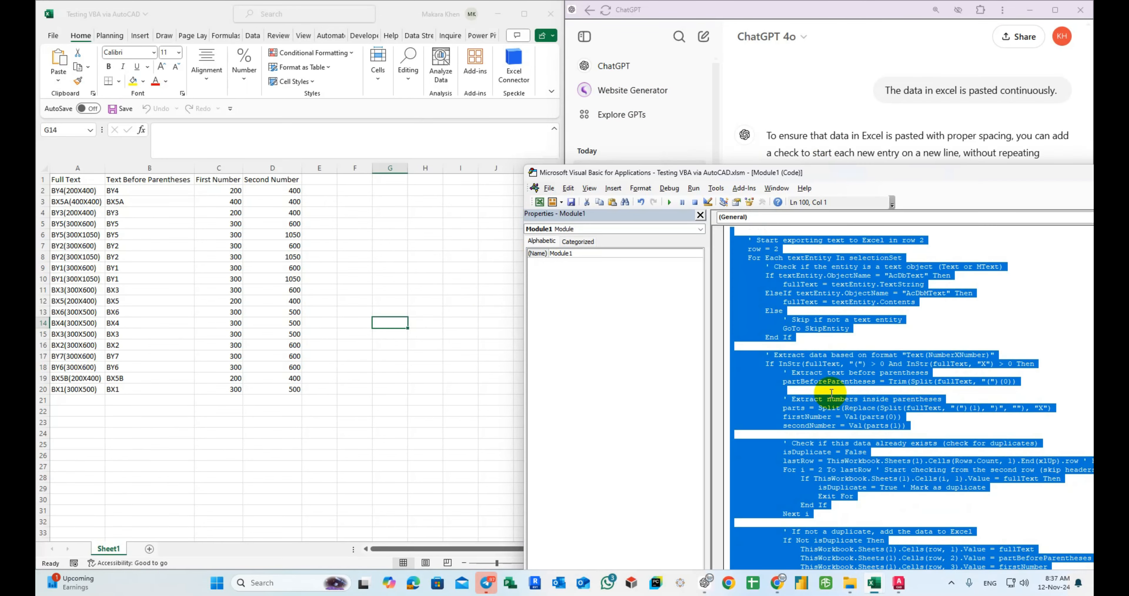
{"action": "key", "text": "ctrl+v"}
Run the revised macro, select all the copied beam labels in AutoCAD, and close the message to return to the worksheet
{"action": "left_click", "coordinate": [669, 202]}
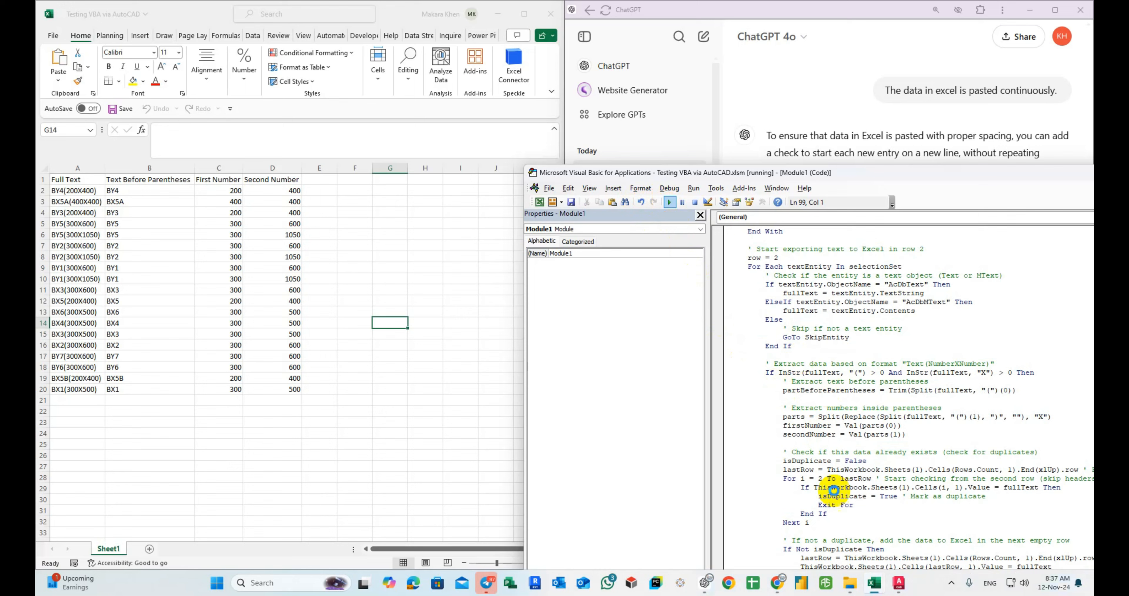
{"action": "left_click", "coordinate": [898, 583]}
{"action": "left_click", "coordinate": [663, 156]}
{"action": "left_click", "coordinate": [910, 486]}
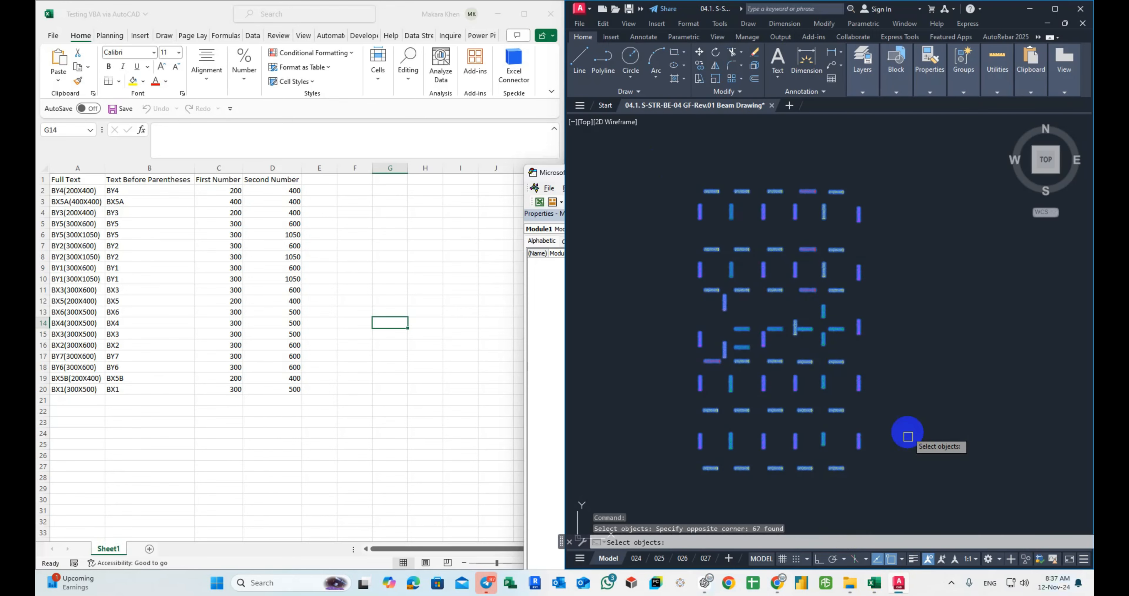
{"action": "key", "text": "Return"}
{"action": "left_click", "coordinate": [612, 320]}
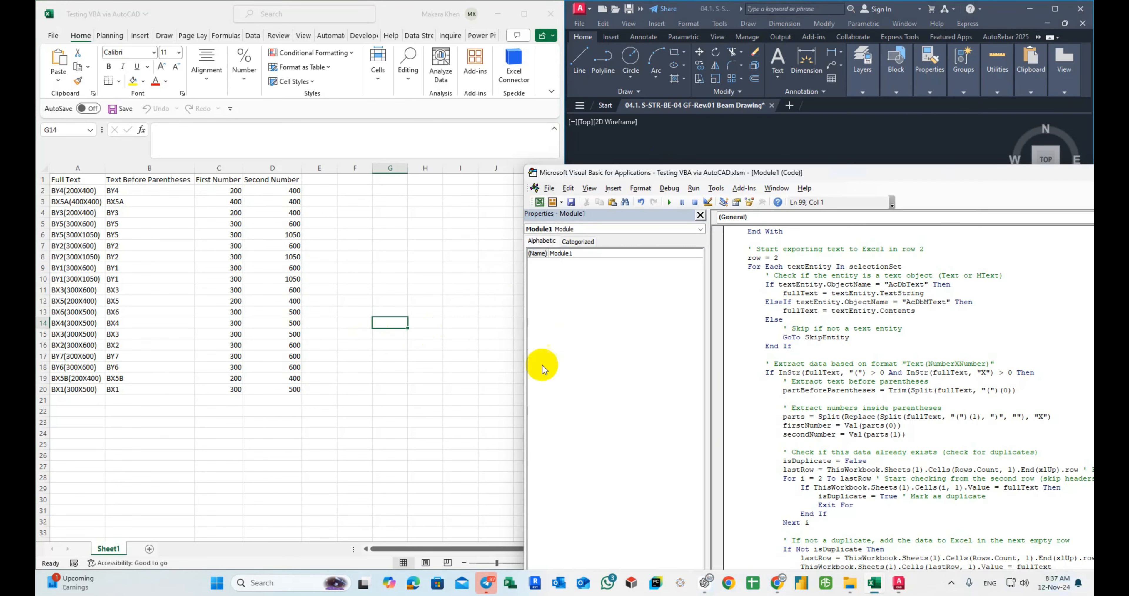
{"action": "left_click", "coordinate": [685, 144]}
{"action": "left_click", "coordinate": [217, 323]}
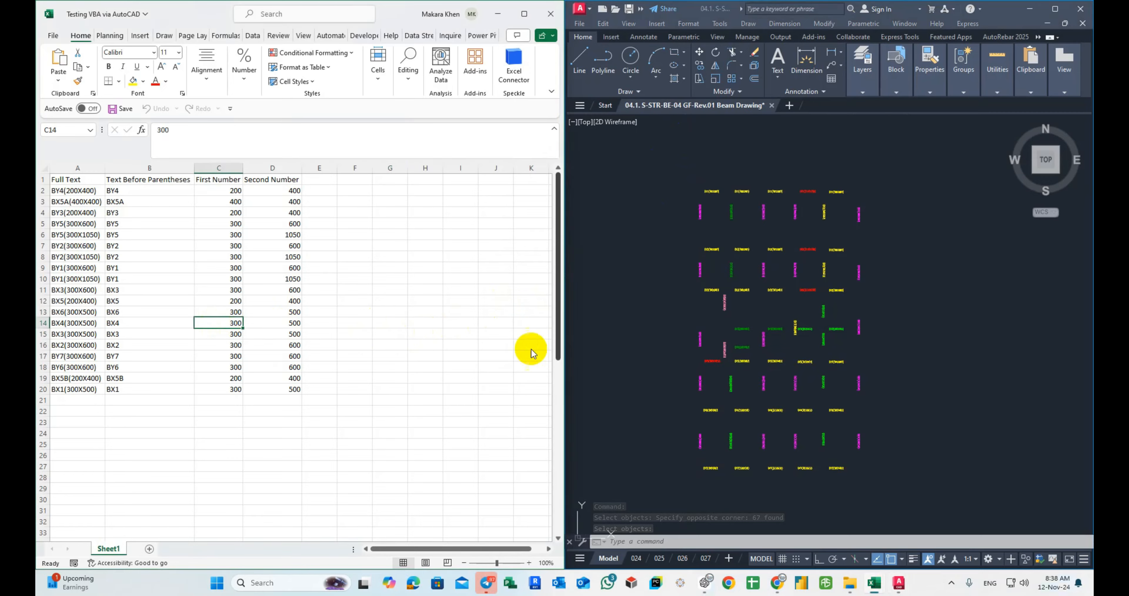
Look through the AutoCAD drawing's other floor plans and beam layouts beyond the copied labels
{"action": "scroll", "coordinate": [871, 385], "scroll_direction": "down", "scroll_amount": 9}
{"action": "scroll", "coordinate": [805, 386], "scroll_direction": "up", "scroll_amount": 3}
{"action": "middle_click_drag", "start_coordinate": [792, 396], "coordinate": [796, 315]}
{"action": "scroll", "coordinate": [745, 305], "scroll_direction": "up", "scroll_amount": 3}
{"action": "scroll", "coordinate": [710, 377], "scroll_direction": "up", "scroll_amount": 3}
{"action": "scroll", "coordinate": [900, 456], "scroll_direction": "up", "scroll_amount": 2}
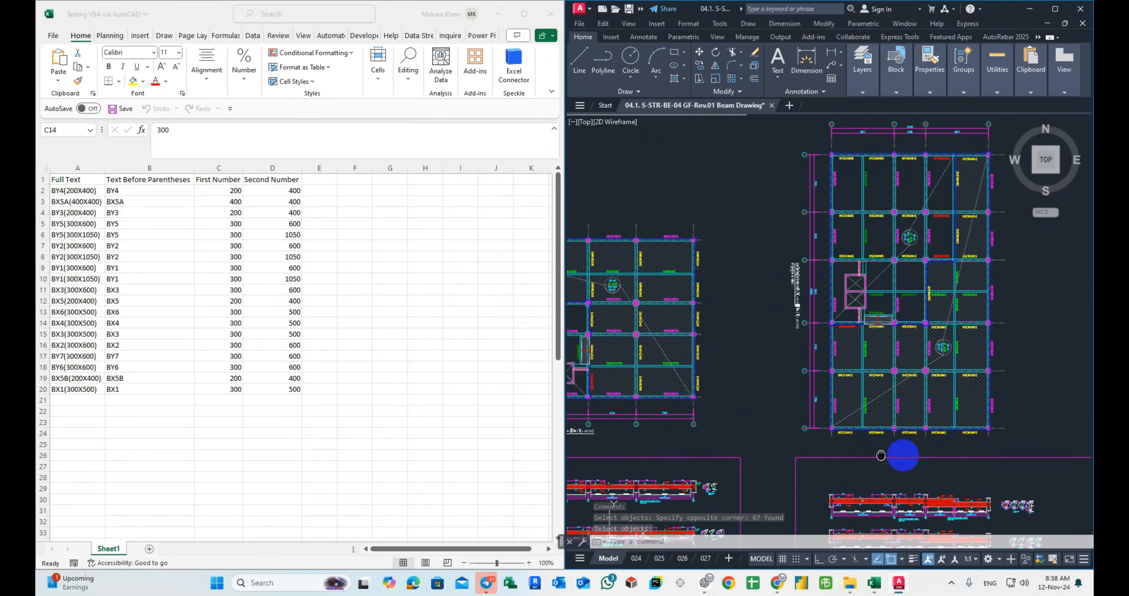
{"action": "middle_click_drag", "start_coordinate": [900, 456], "coordinate": [833, 456]}
{"action": "scroll", "coordinate": [833, 456], "scroll_direction": "down", "scroll_amount": 6}
{"action": "scroll", "coordinate": [770, 364], "scroll_direction": "up", "scroll_amount": 6}
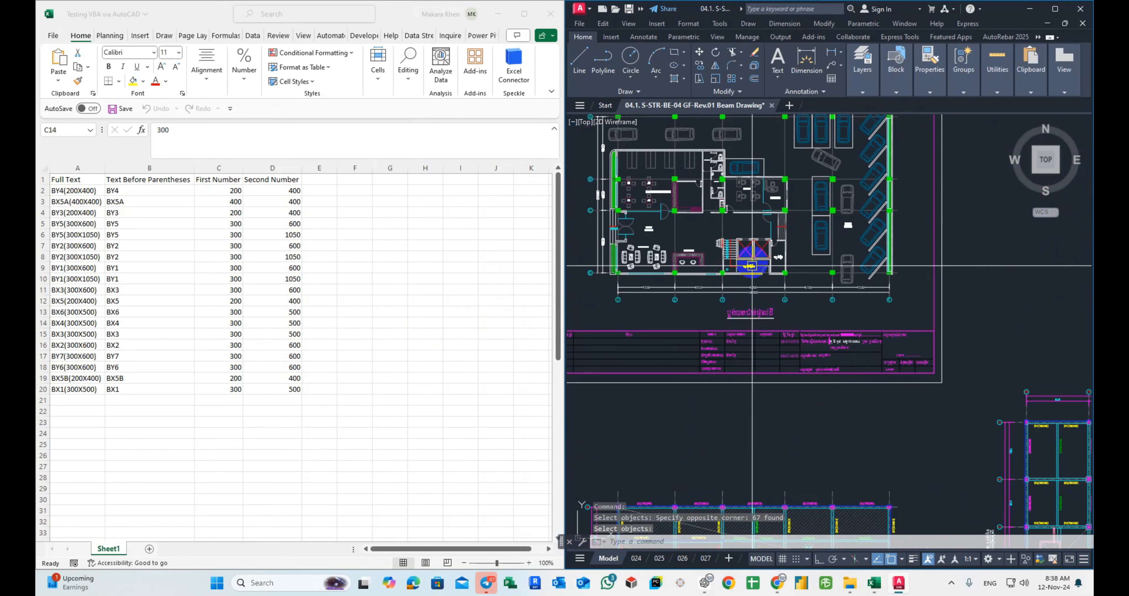